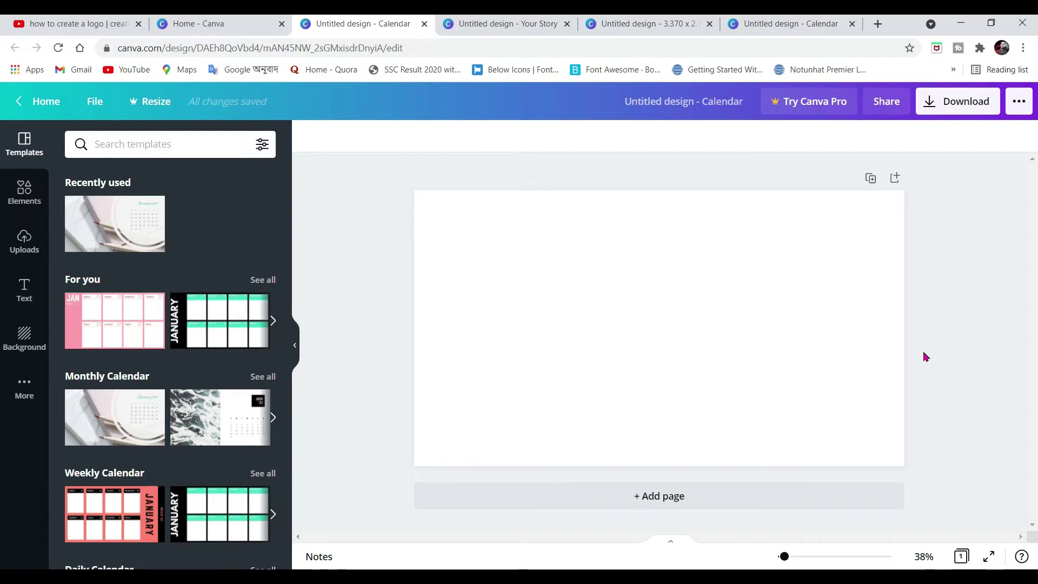
scroll(109, 314, "down", 1)
scroll(109, 314, "down", 4)
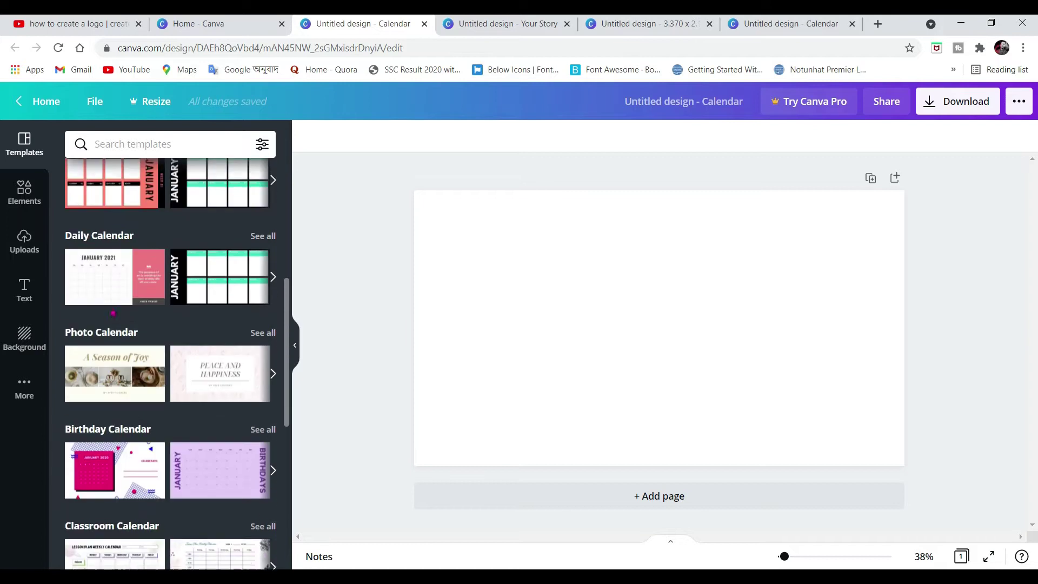
scroll(161, 313, "down", 3)
scroll(160, 313, "down", 4)
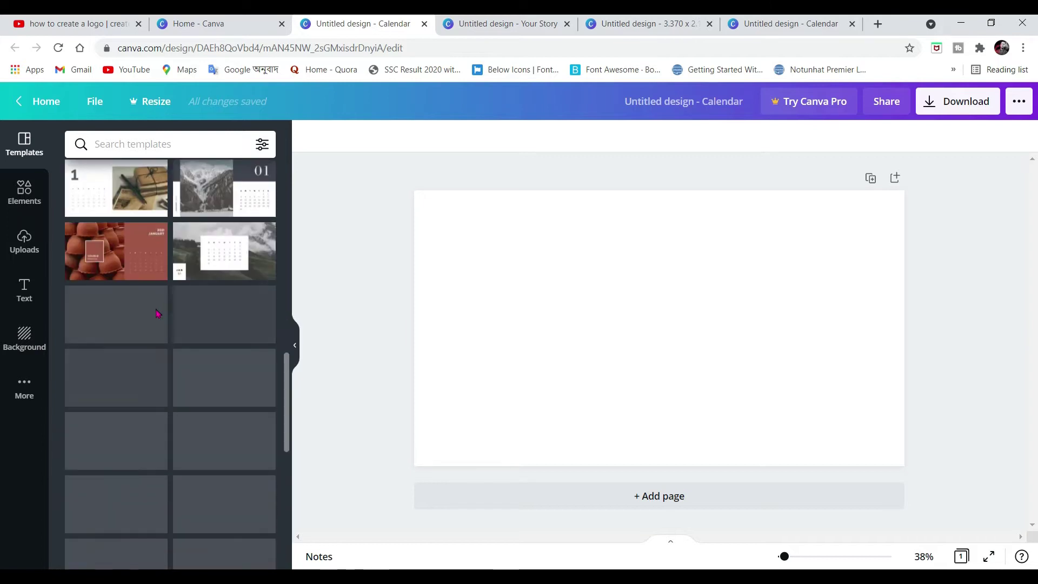
scroll(204, 293, "down", 4)
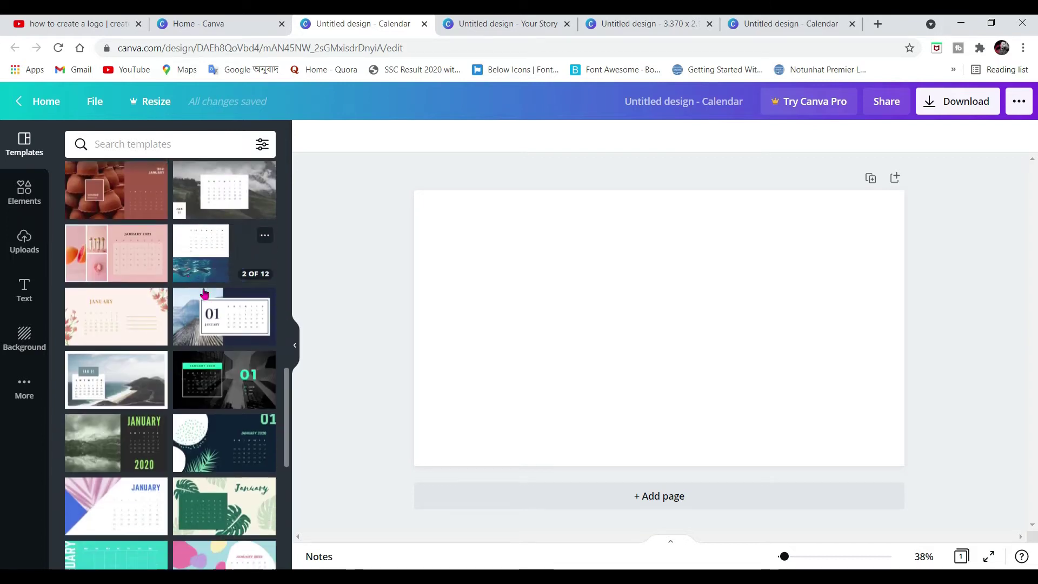
scroll(196, 295, "down", 2)
scroll(274, 265, "up", 3)
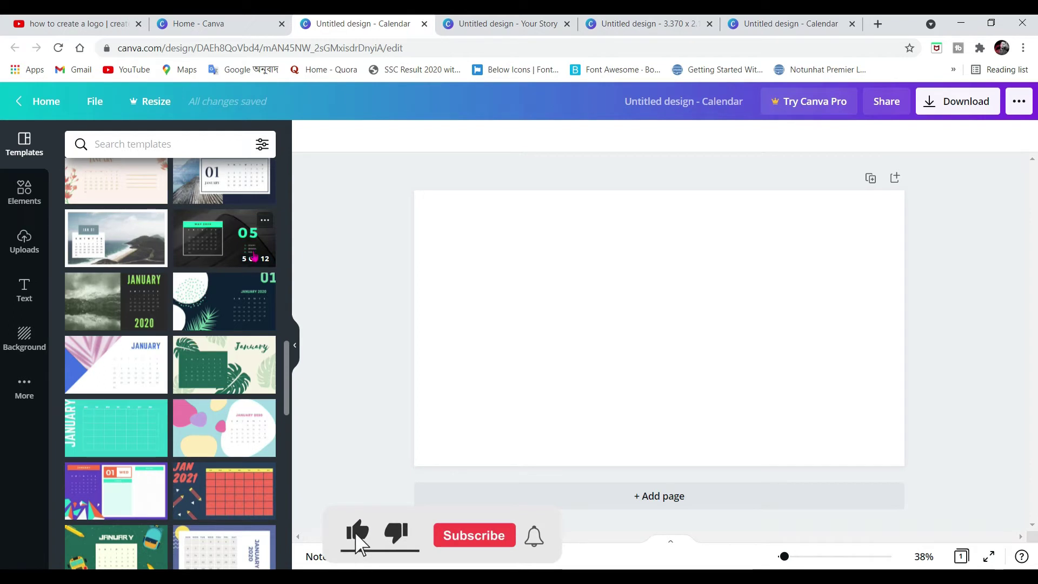
scroll(146, 272, "down", 15)
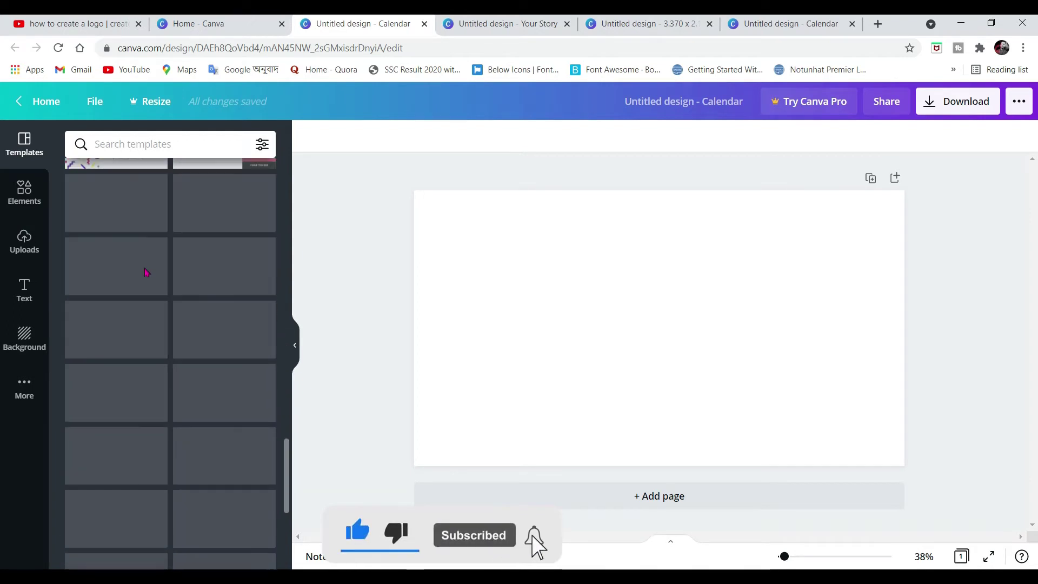
scroll(146, 272, "up", 15)
scroll(149, 277, "up", 3)
scroll(149, 277, "down", 10)
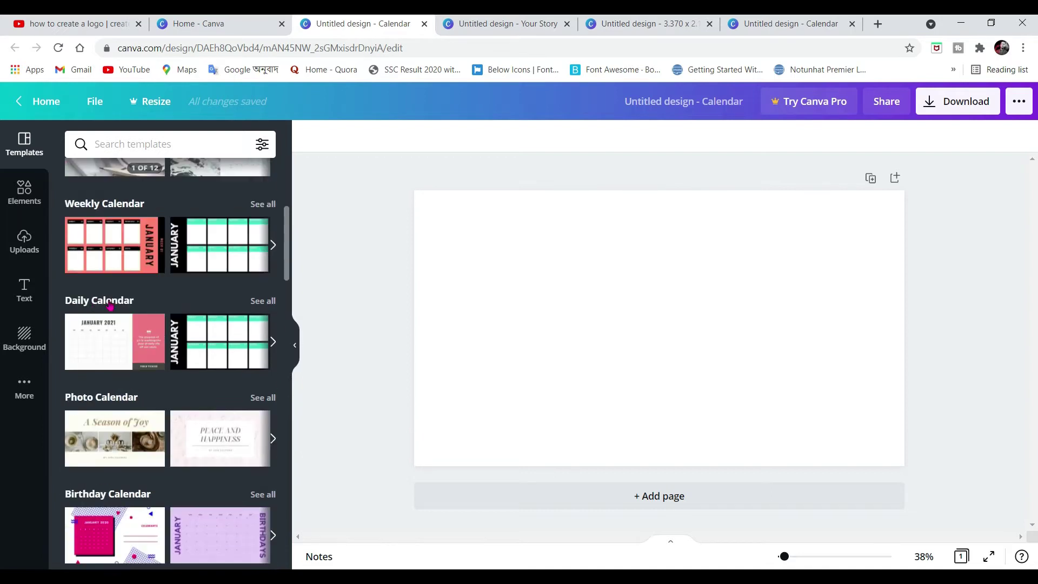
scroll(227, 270, "down", 3)
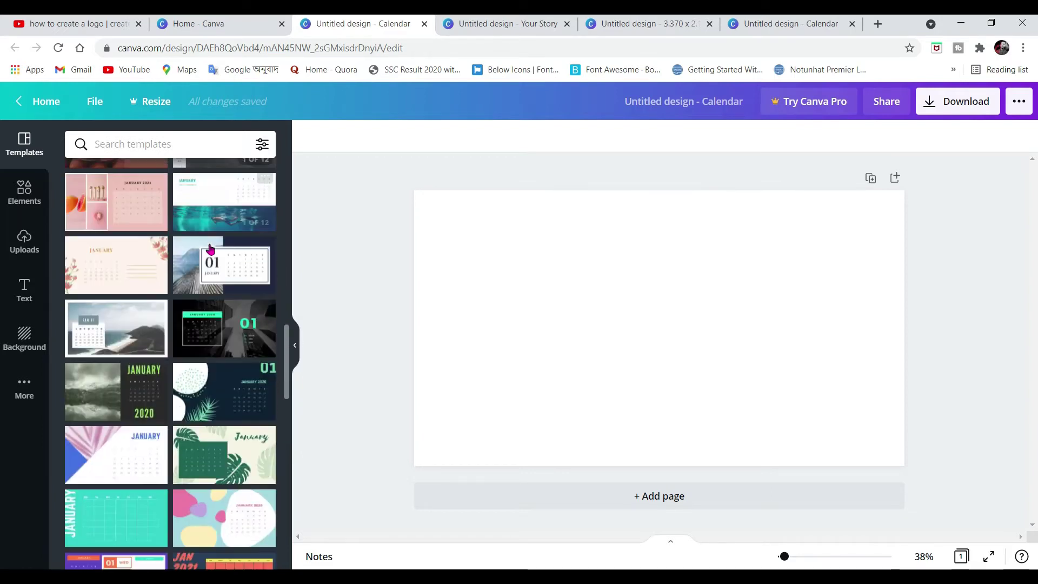
scroll(250, 302, "down", 6)
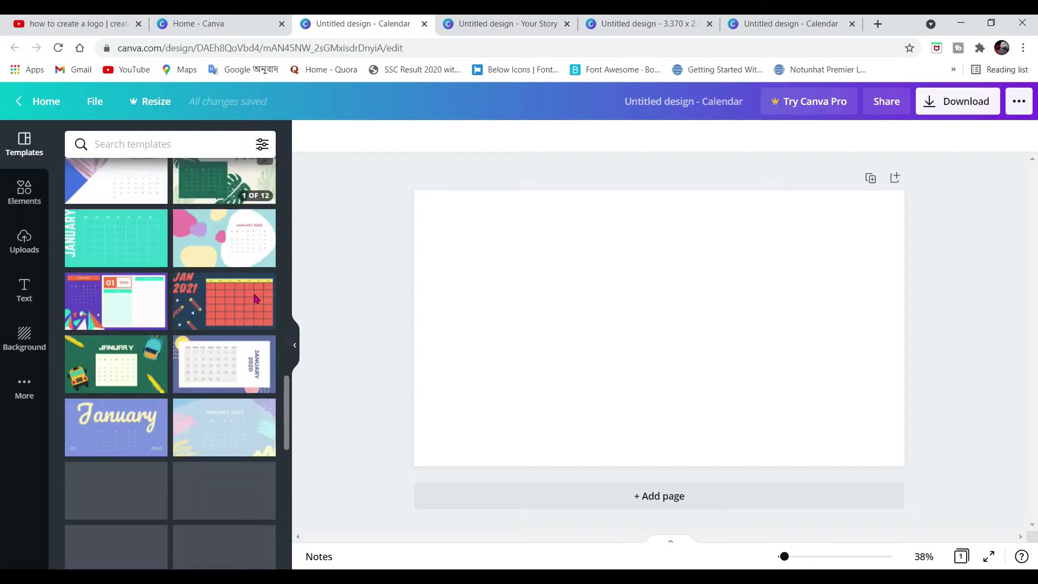
scroll(253, 290, "down", 8)
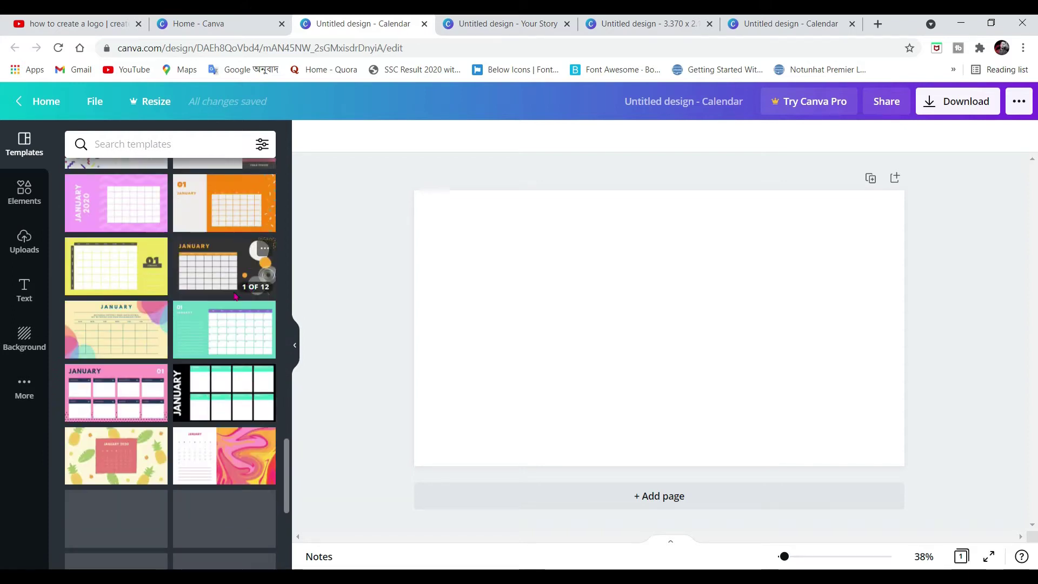
scroll(195, 316, "down", 3)
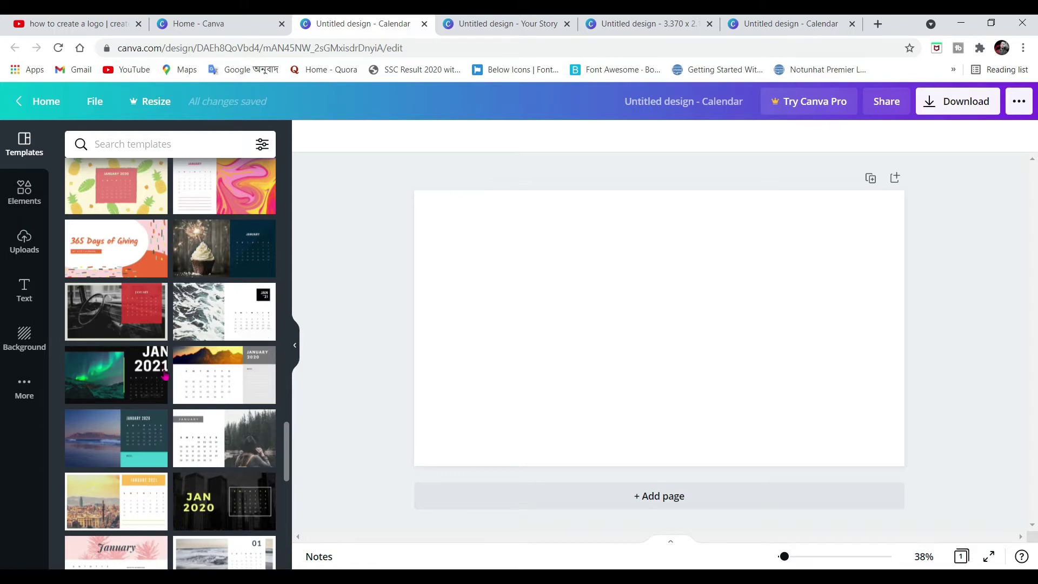
scroll(194, 318, "down", 3)
scroll(216, 335, "up", 4)
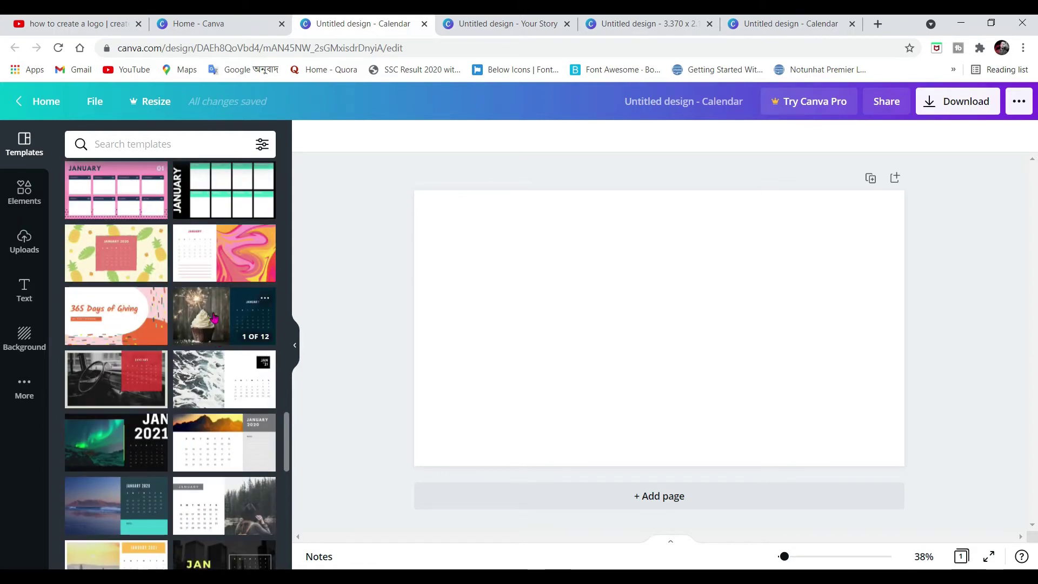
Apply the White with Desaturated Monthly Photo Calendar template to all 12 pages
left_click(214, 384)
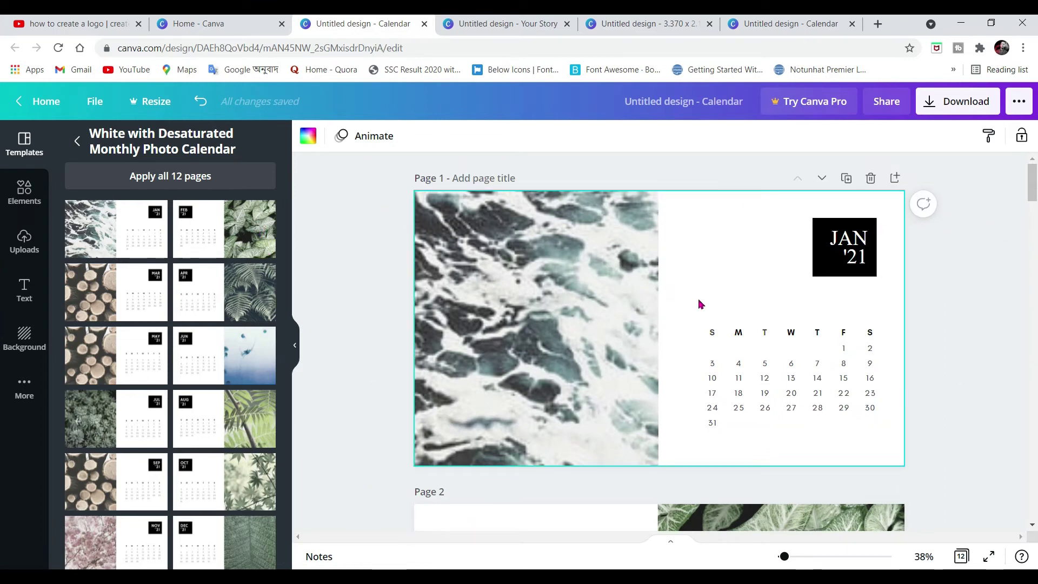
scroll(1037, 346, "down", 6)
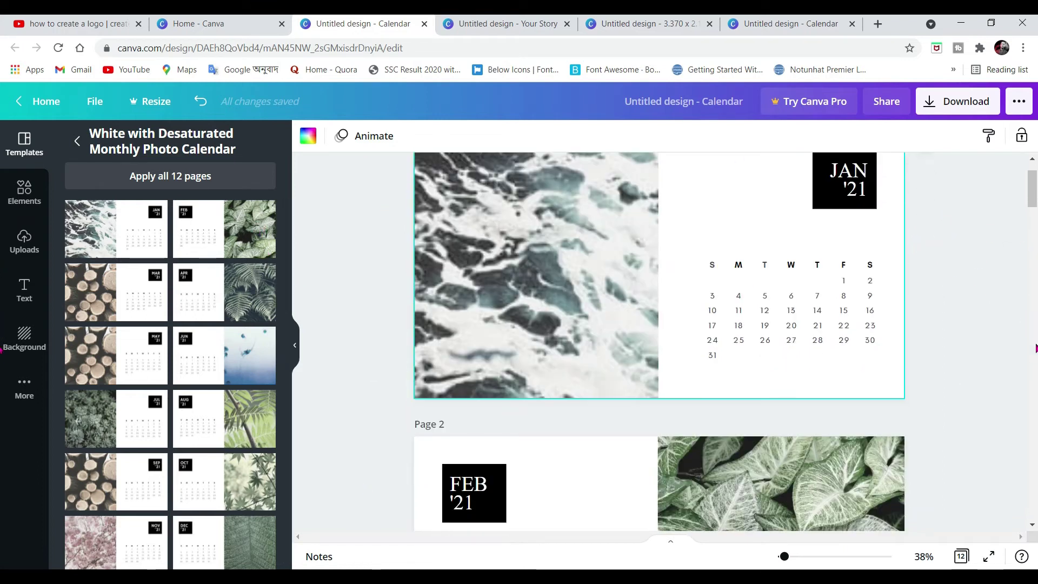
scroll(1036, 346, "up", 4)
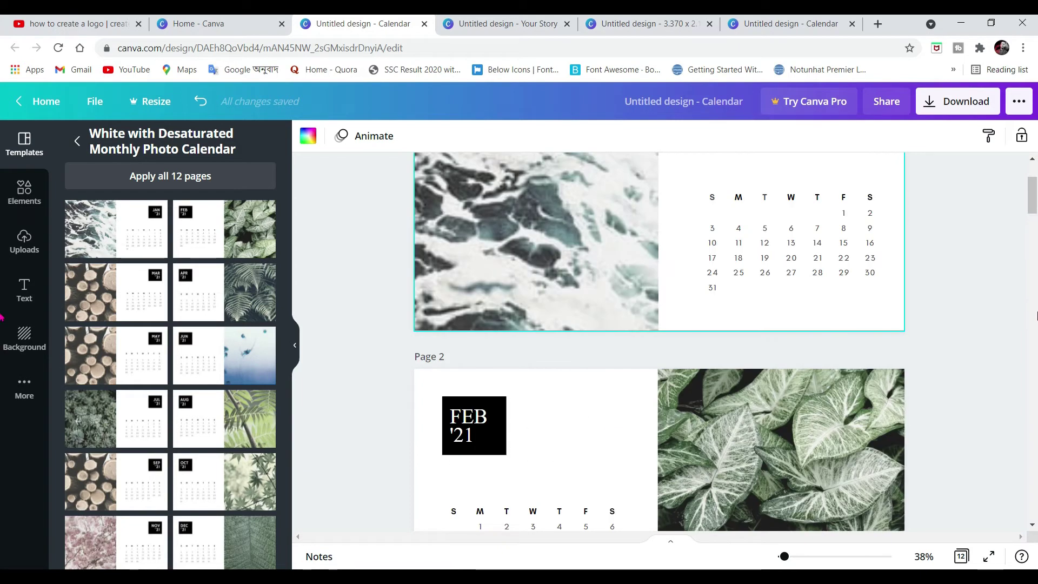
scroll(1036, 298, "up", 3)
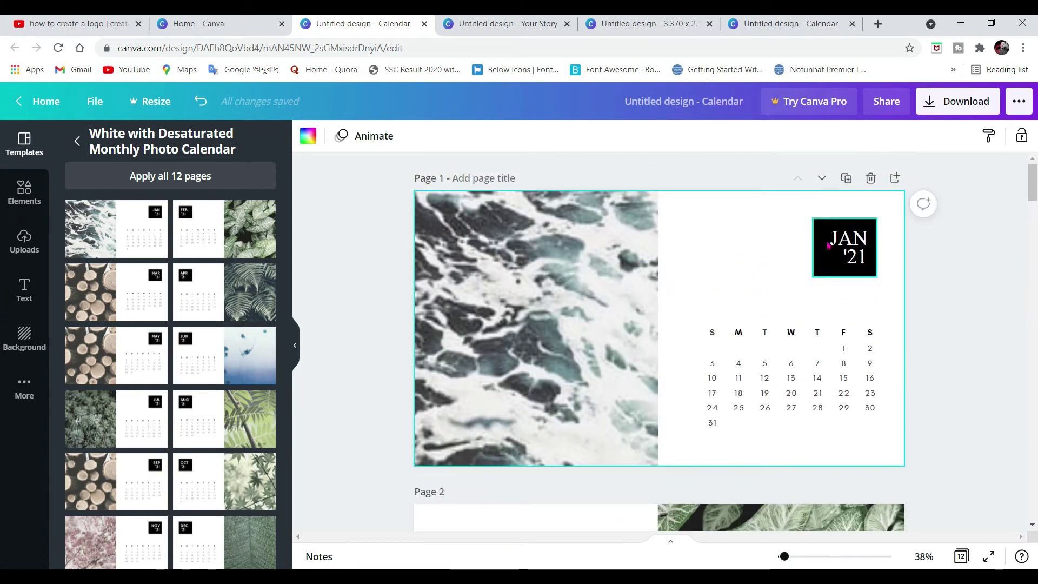
scroll(1035, 296, "down", 5)
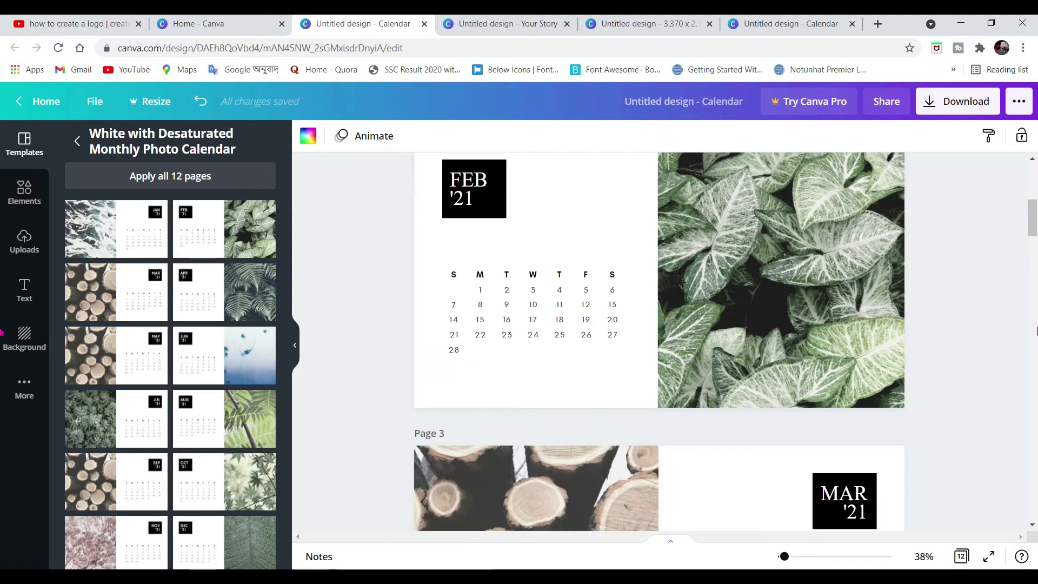
scroll(1036, 296, "up", 5)
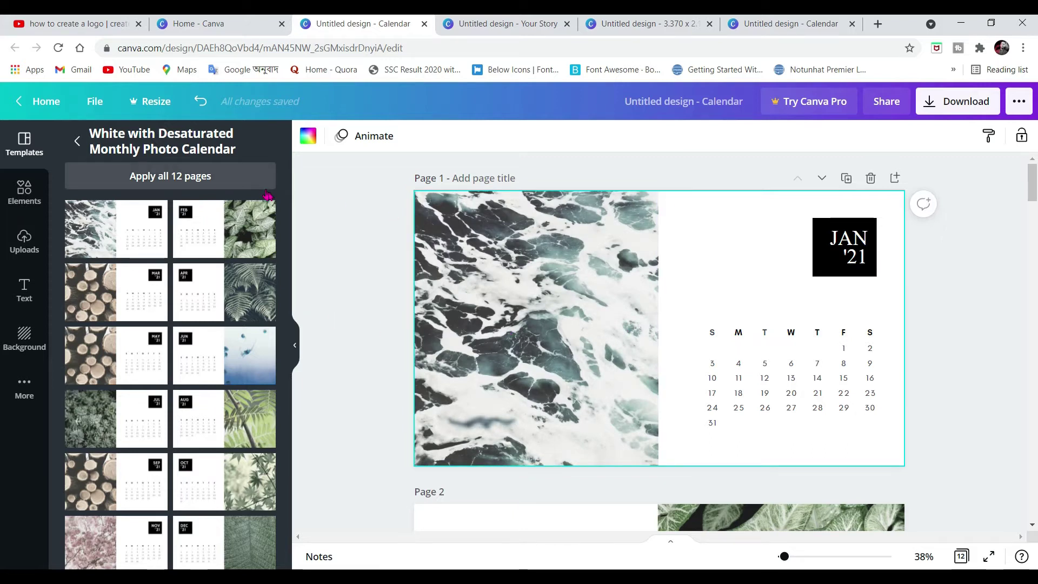
Select the ocean photo on the JAN '21 page
scroll(893, 260, "down", 5)
scroll(893, 264, "down", 3)
scroll(902, 273, "up", 5)
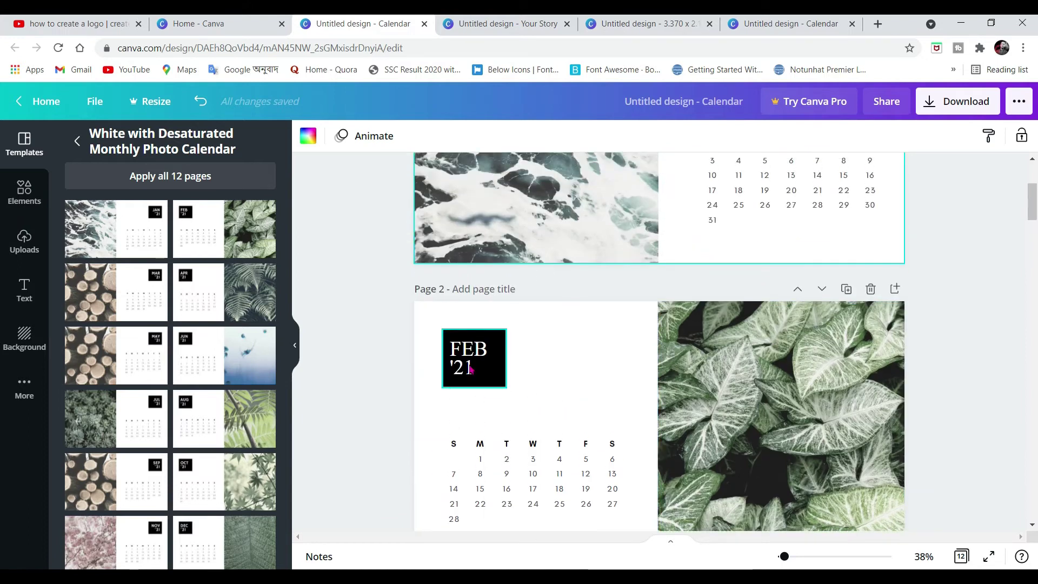
scroll(503, 336, "up", 3)
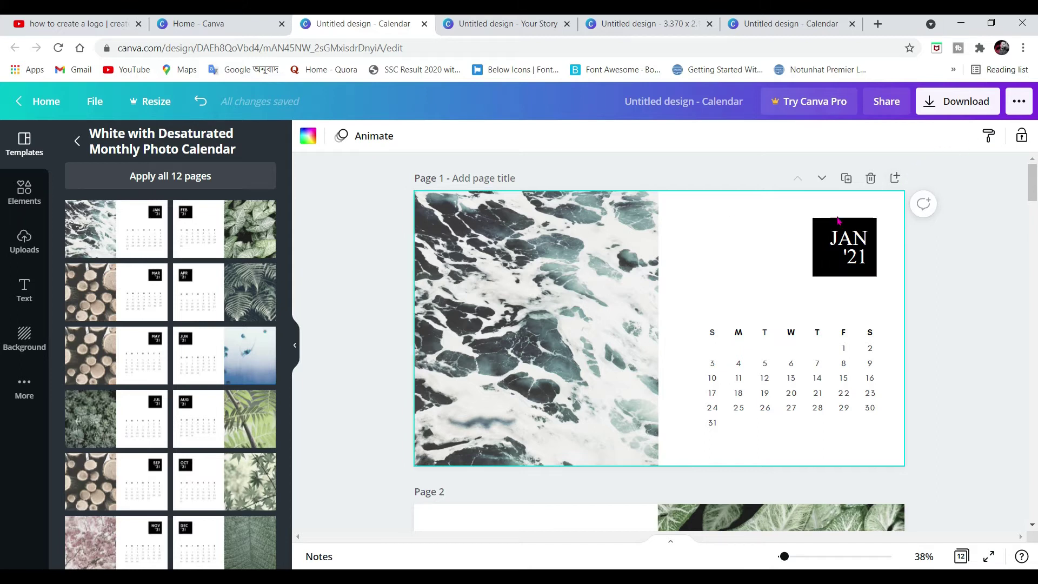
scroll(486, 298, "down", 3)
scroll(503, 286, "up", 3)
left_click(507, 303)
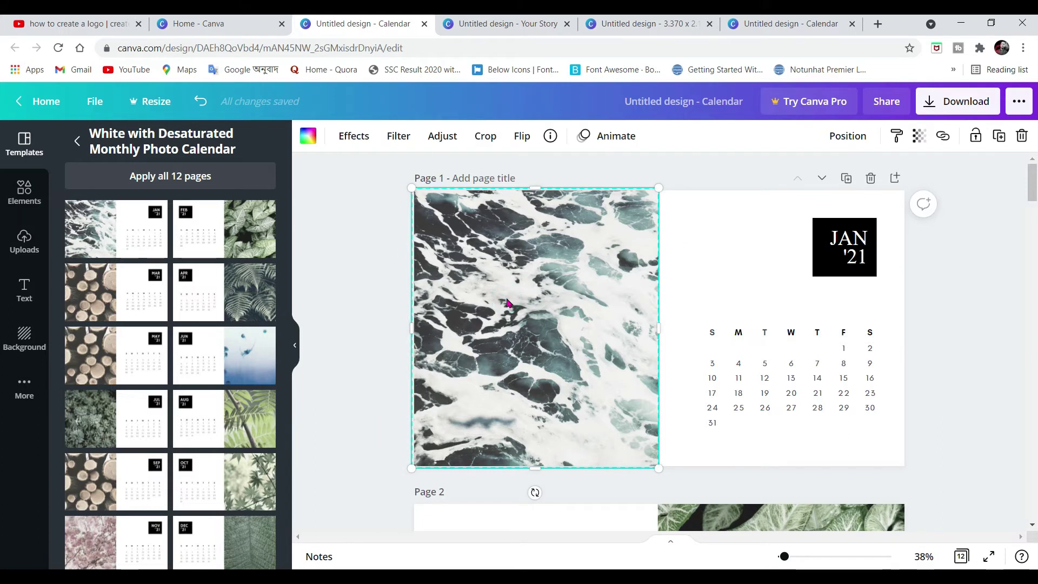
Replace the ocean photo on the January page with the uploaded portrait
key("Delete")
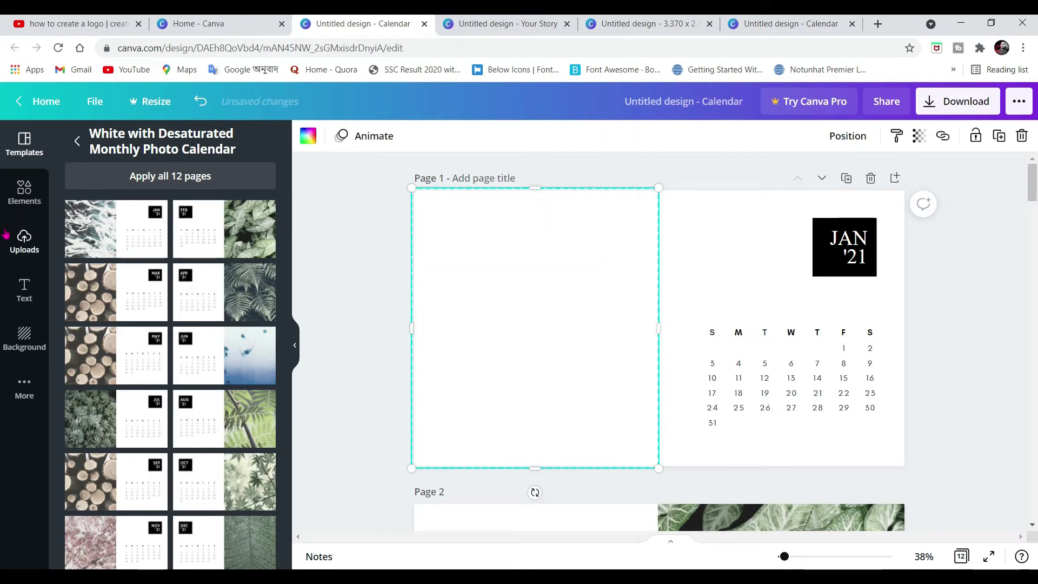
left_click(12, 234)
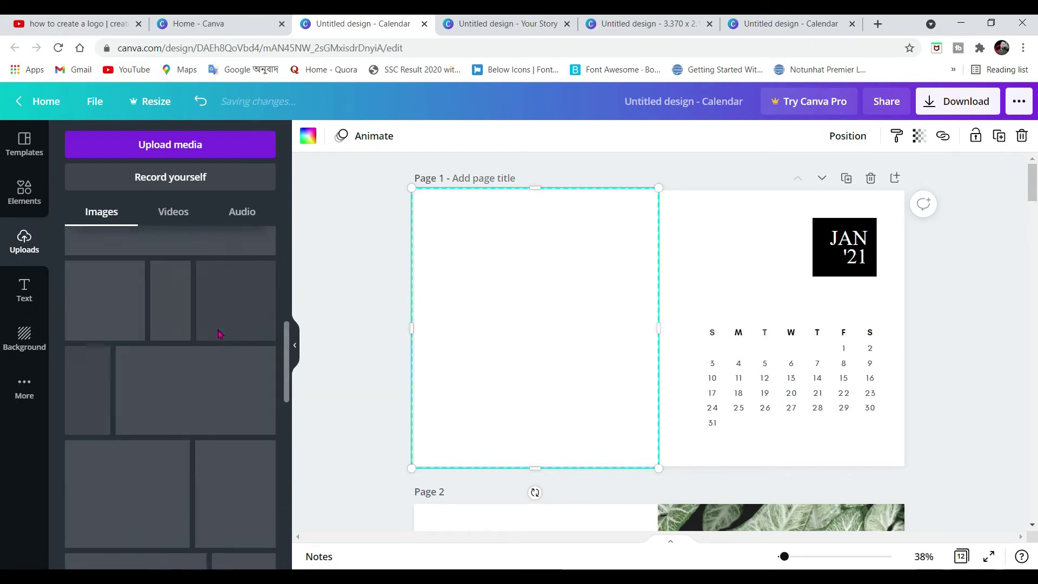
left_click(567, 23)
left_click(567, 24)
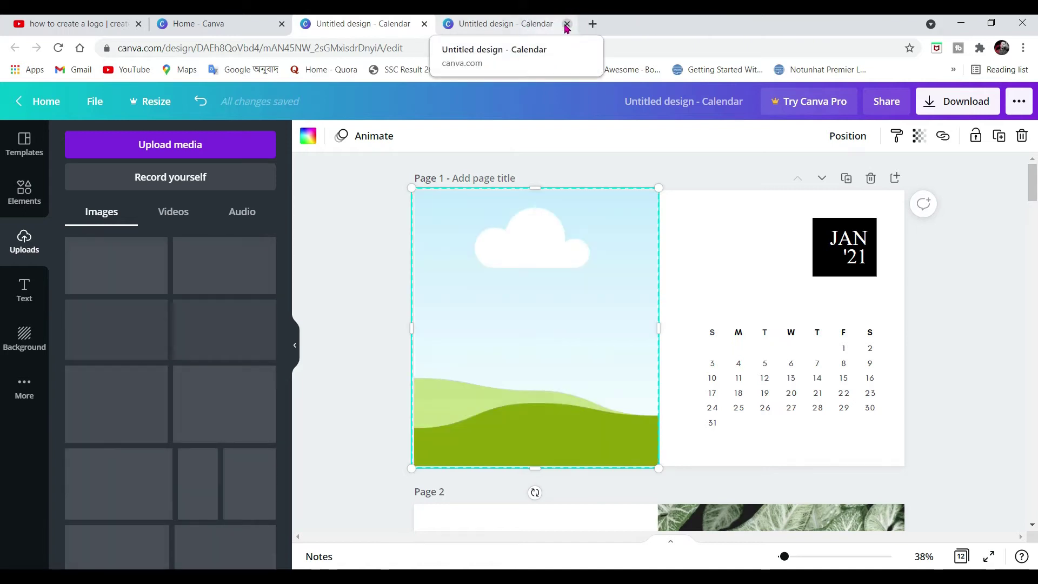
left_click(566, 24)
scroll(156, 309, "down", 1)
scroll(162, 303, "up", 1)
scroll(326, 273, "down", 4)
scroll(327, 273, "up", 4)
scroll(181, 346, "down", 2)
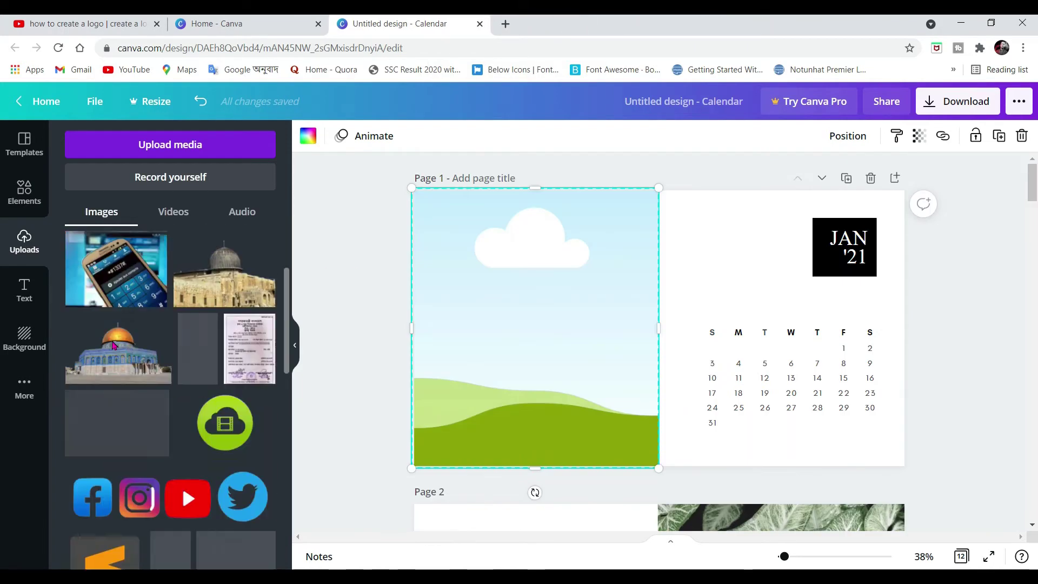
scroll(181, 339, "up", 1)
scroll(181, 339, "down", 5)
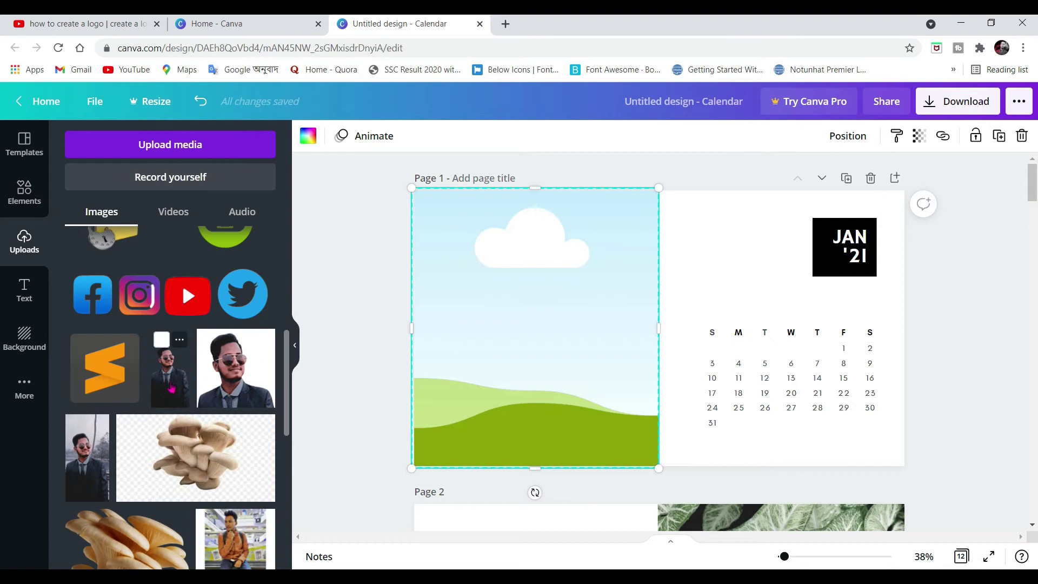
left_click_drag(171, 386, 520, 319)
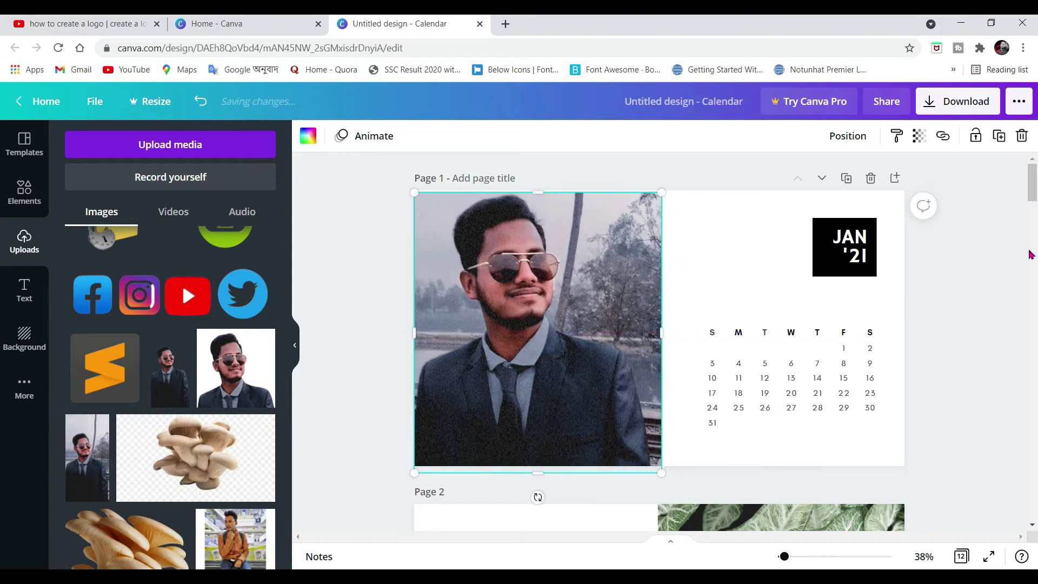
Add the social icons strip to the top of the January page's calendar side
scroll(1029, 254, "down", 5)
scroll(903, 295, "up", 5)
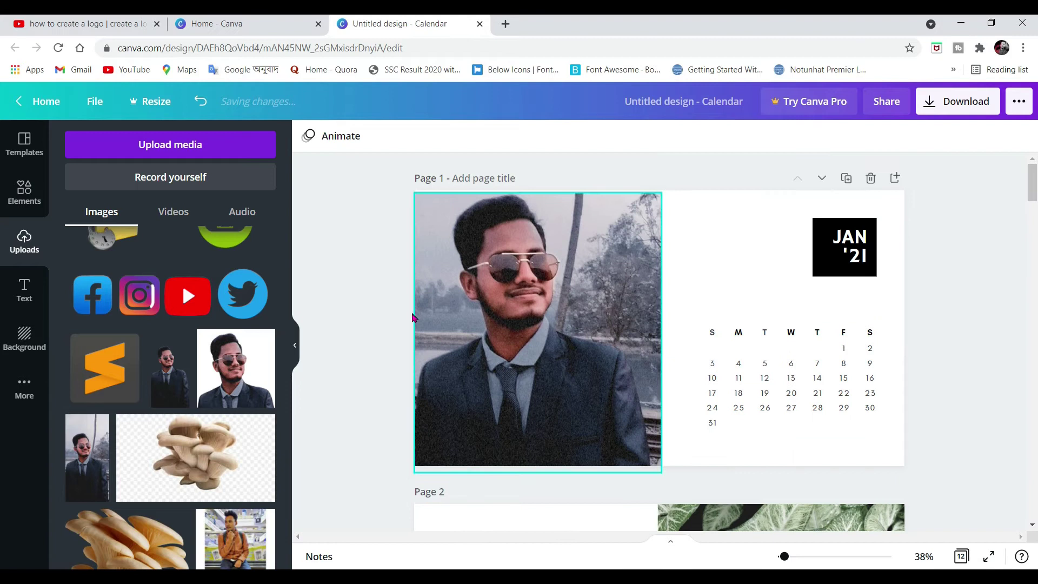
left_click(517, 327)
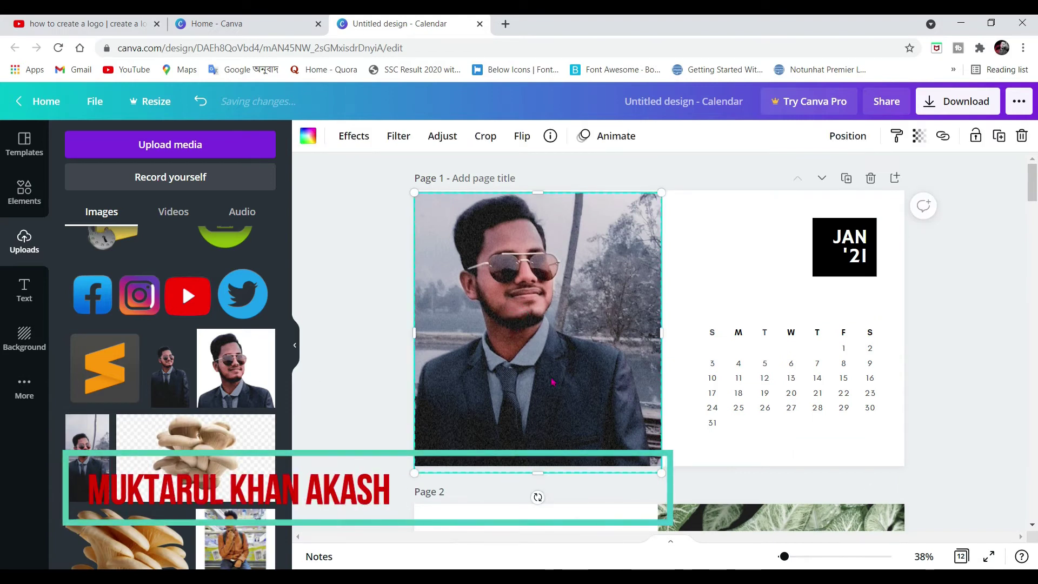
left_click(1018, 310)
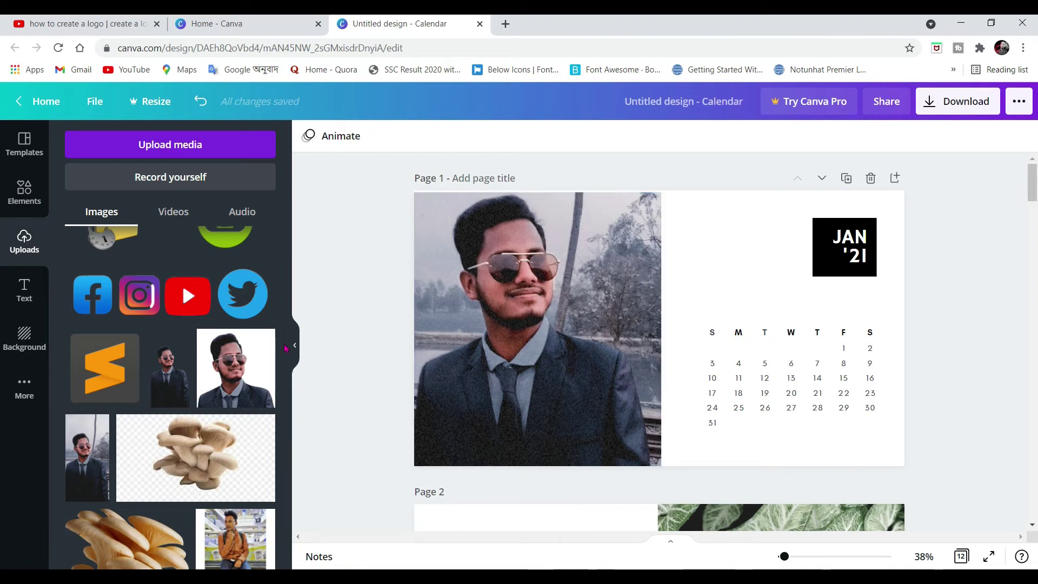
left_click(187, 296)
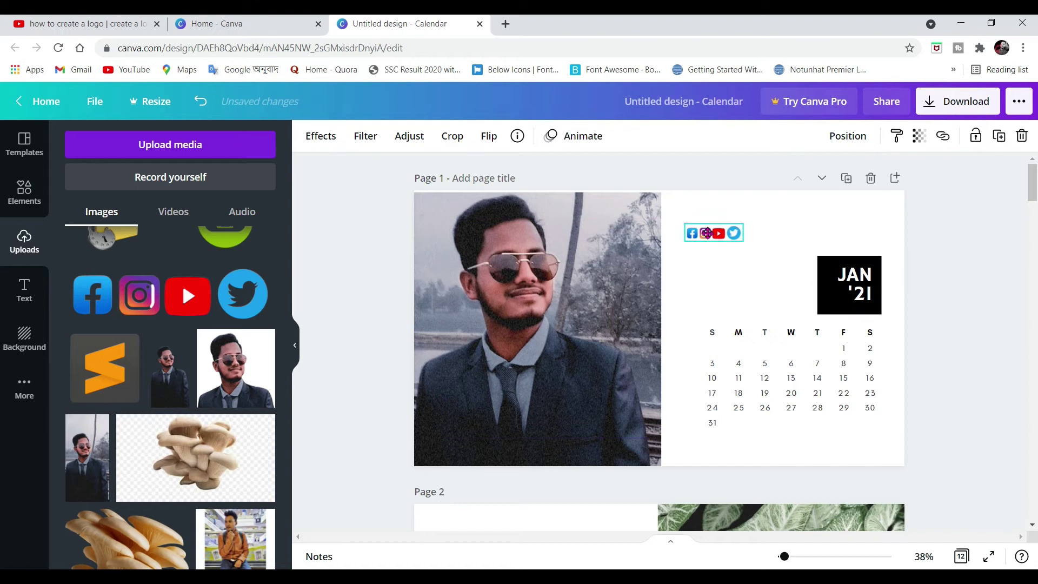
left_click_drag(712, 231, 701, 214)
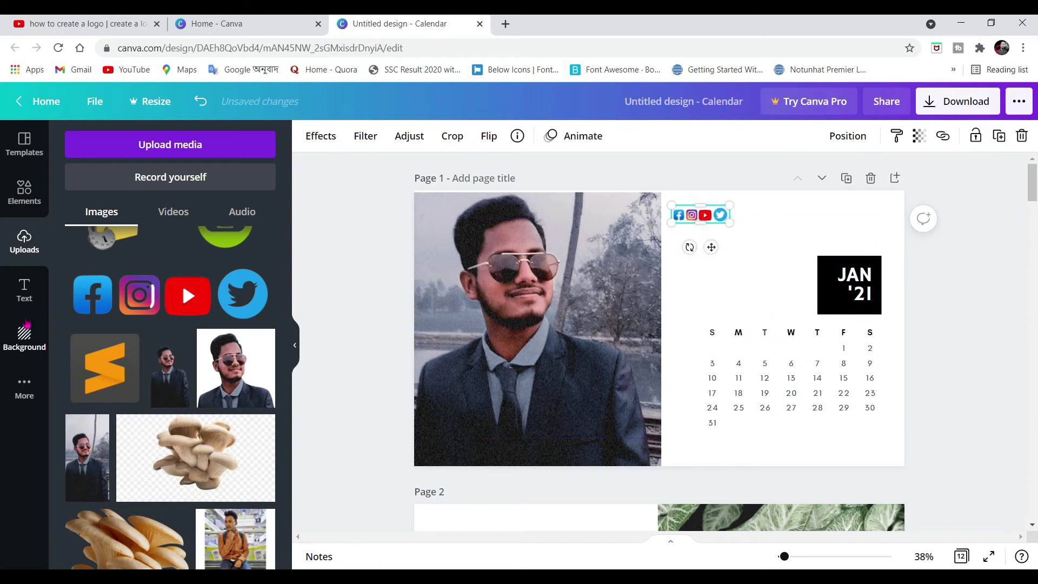
left_click(24, 290)
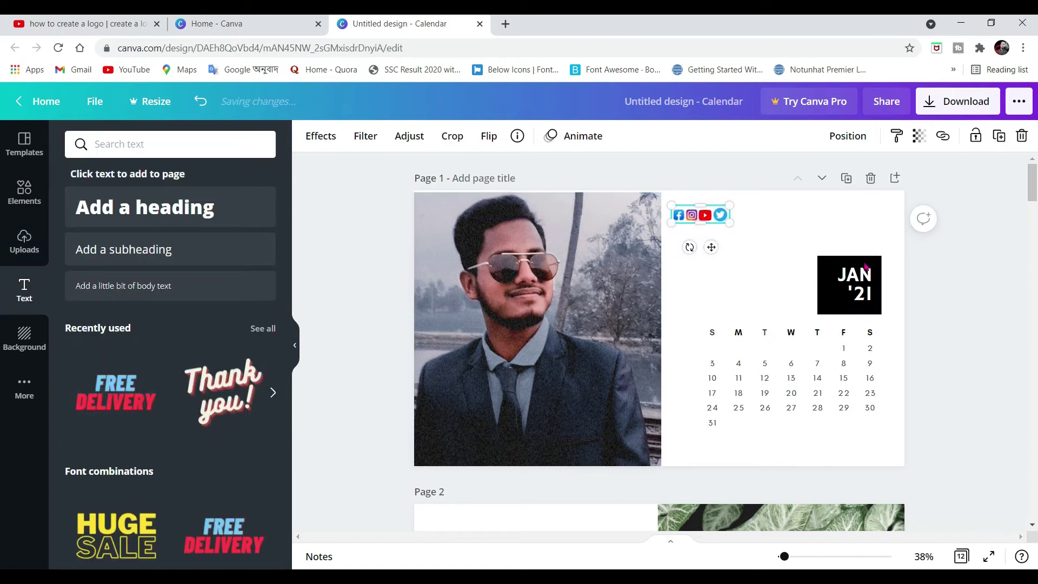
Add the FREE DELIVERY text combination and replace both words with the person's full name
left_click(115, 391)
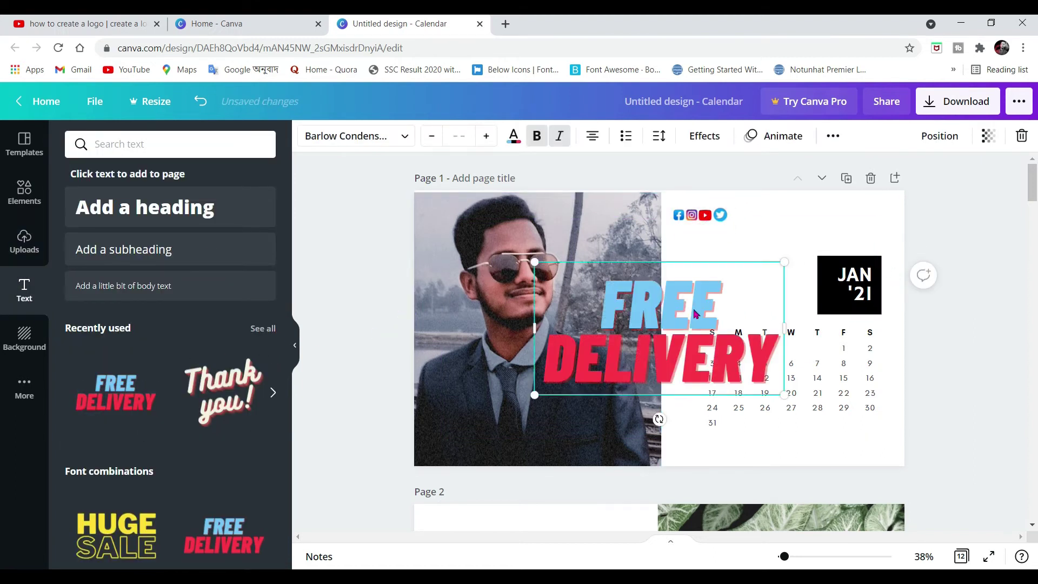
double_click(662, 311)
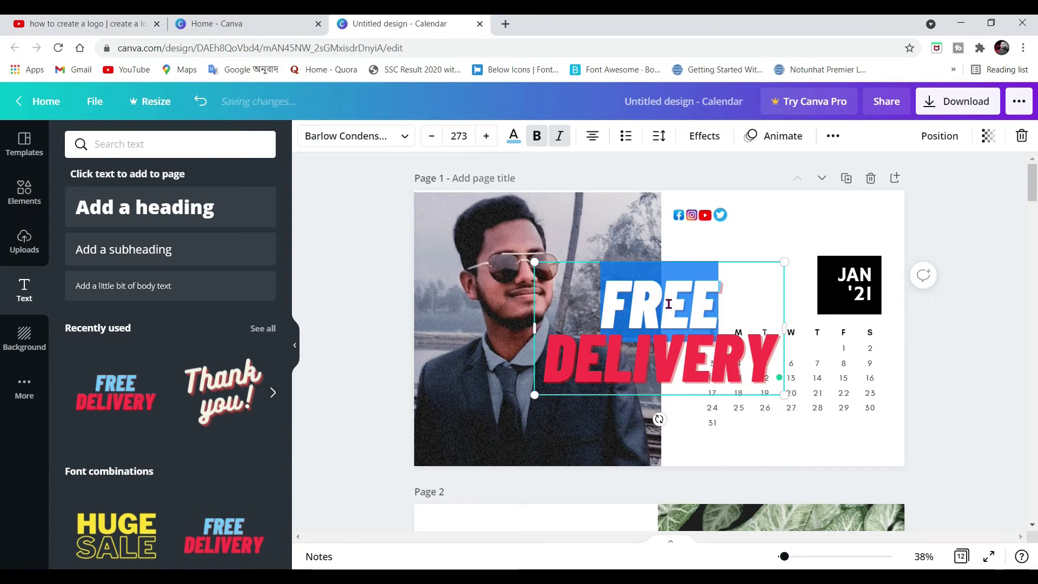
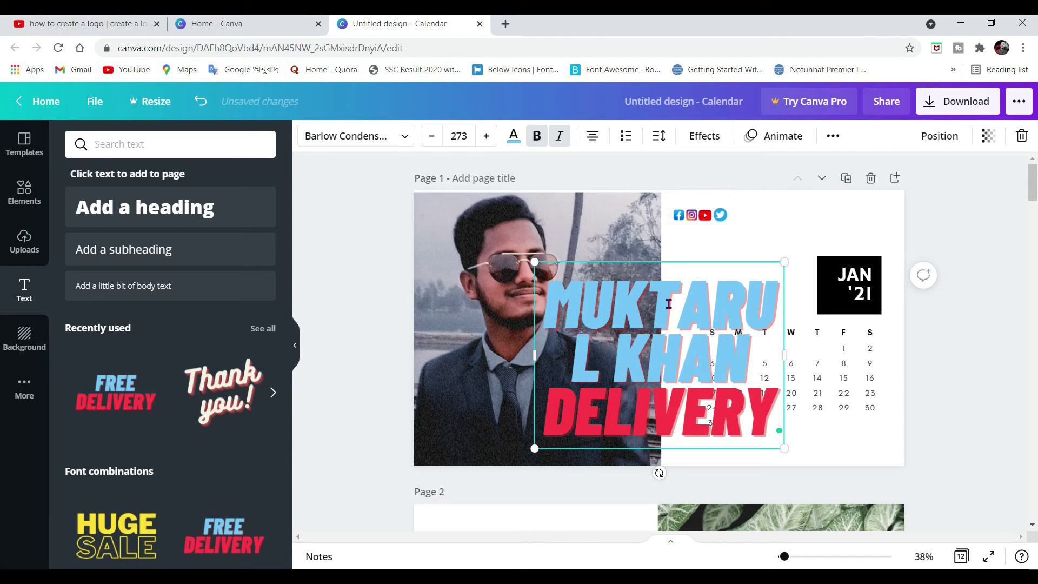
double_click(667, 409)
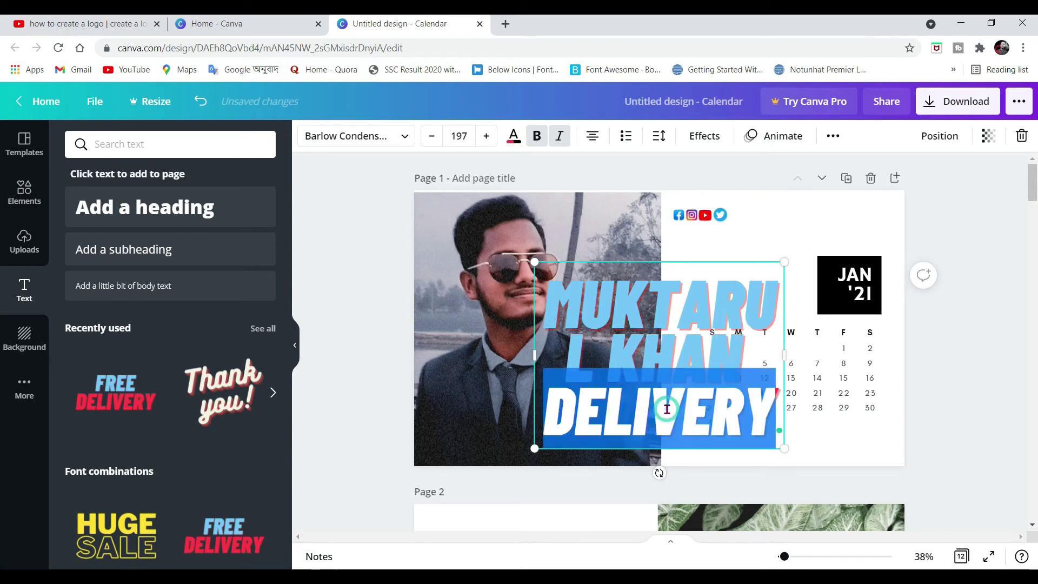
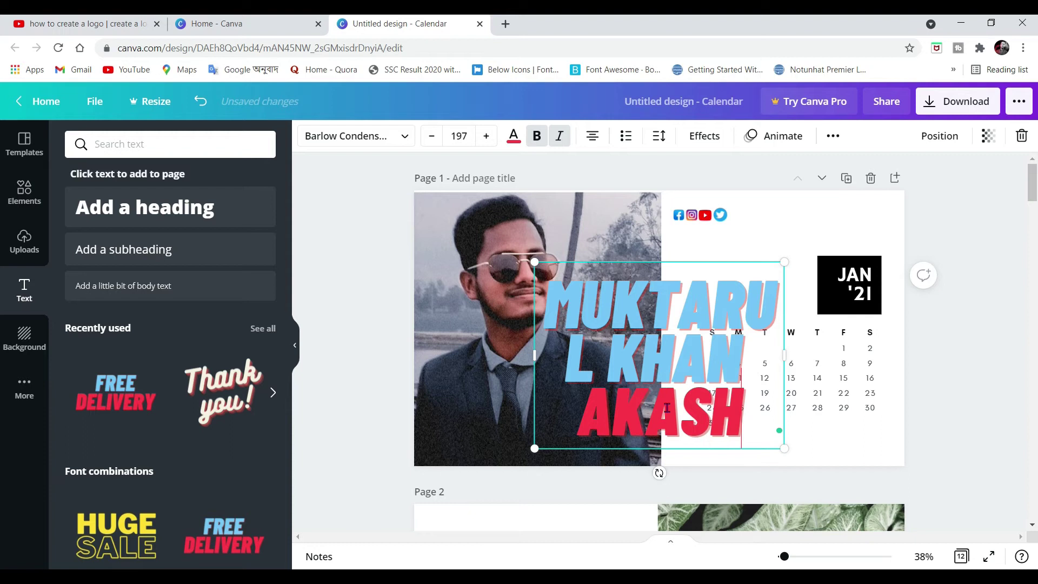
Set the whole name title to font size 28
double_click(645, 394)
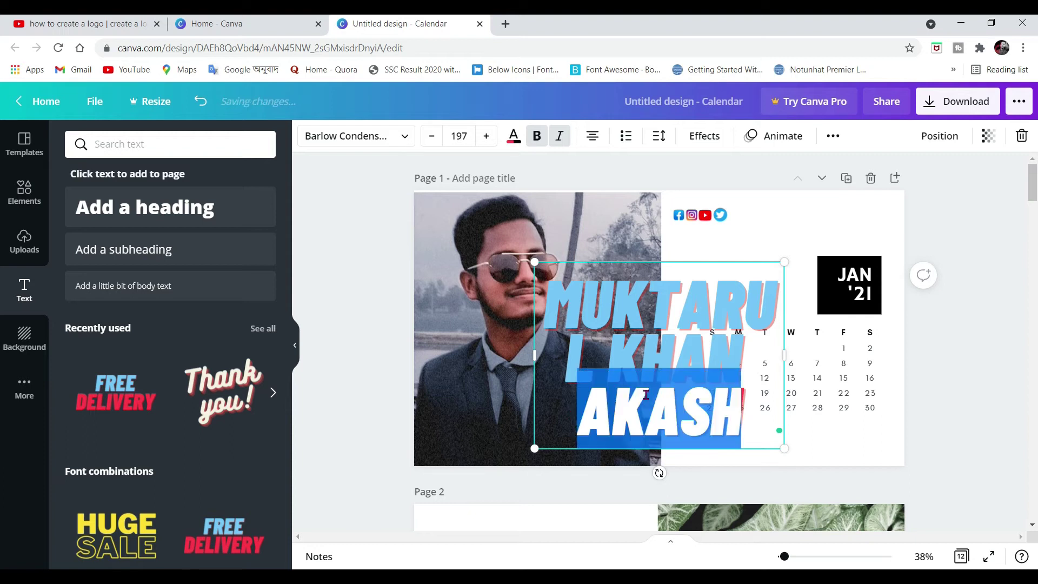
left_click_drag(542, 300, 739, 386)
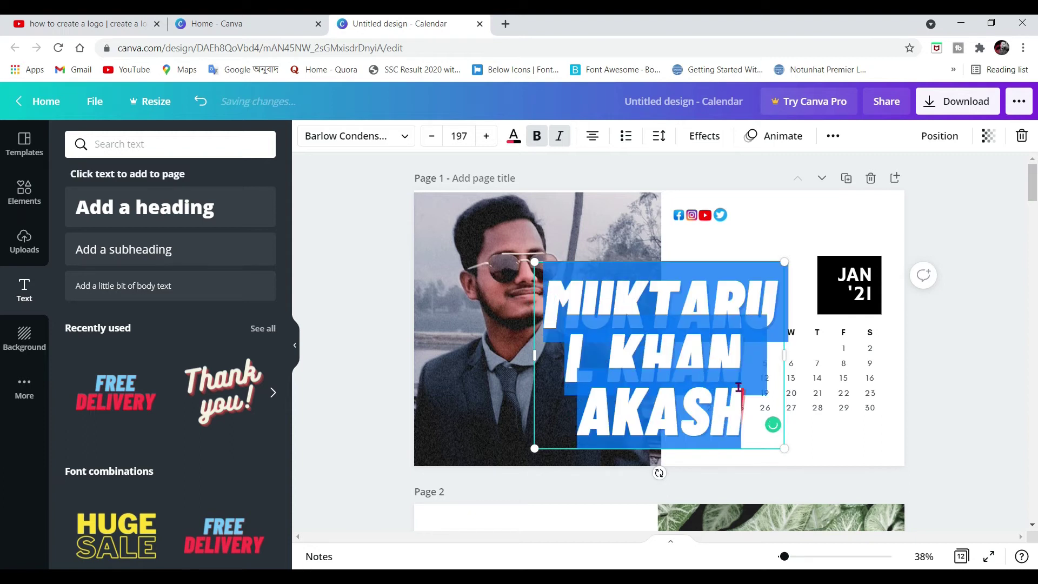
left_click(459, 135)
scroll(476, 270, "down", 5)
scroll(461, 254, "up", 4)
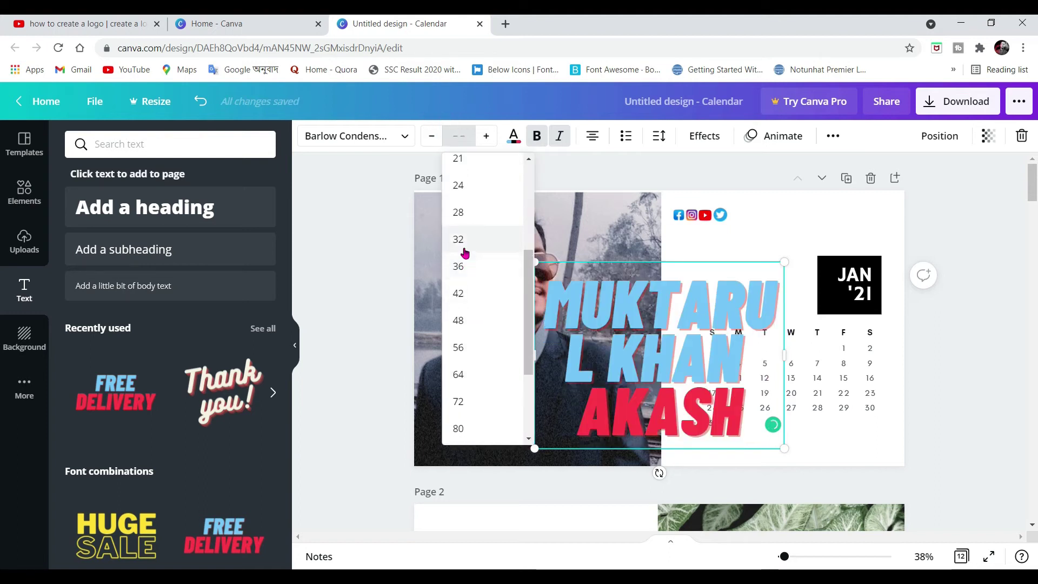
left_click(458, 347)
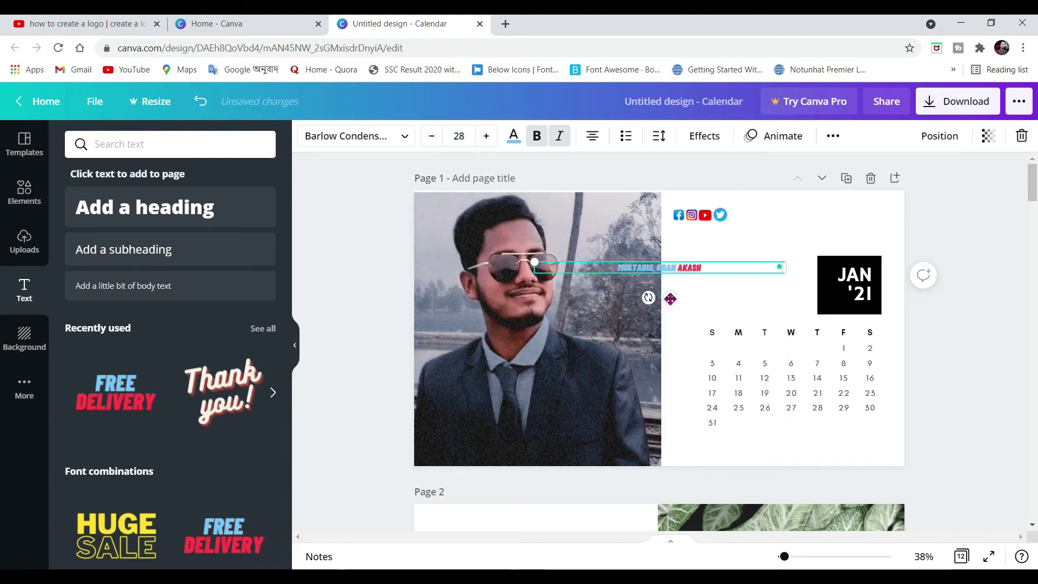
Resize and position the name title level with the social icons at the page top
left_click_drag(670, 297, 783, 249)
left_click_drag(896, 228, 948, 234)
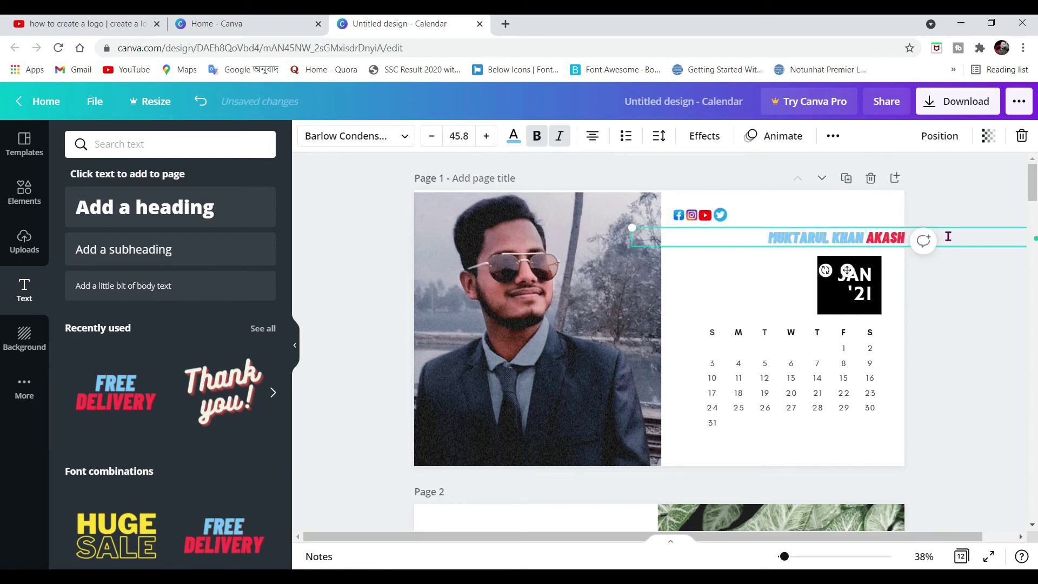
left_click_drag(845, 250, 813, 246)
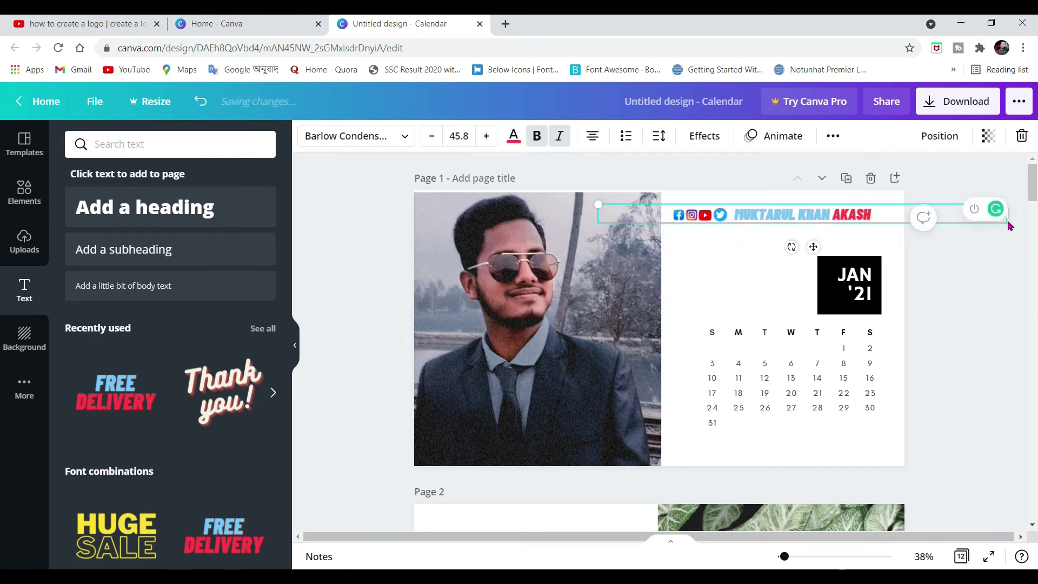
triple_click(486, 136)
double_click(486, 136)
left_click_drag(813, 248, 822, 277)
left_click(722, 215)
left_click_drag(728, 222, 736, 225)
left_click_drag(795, 241, 797, 222)
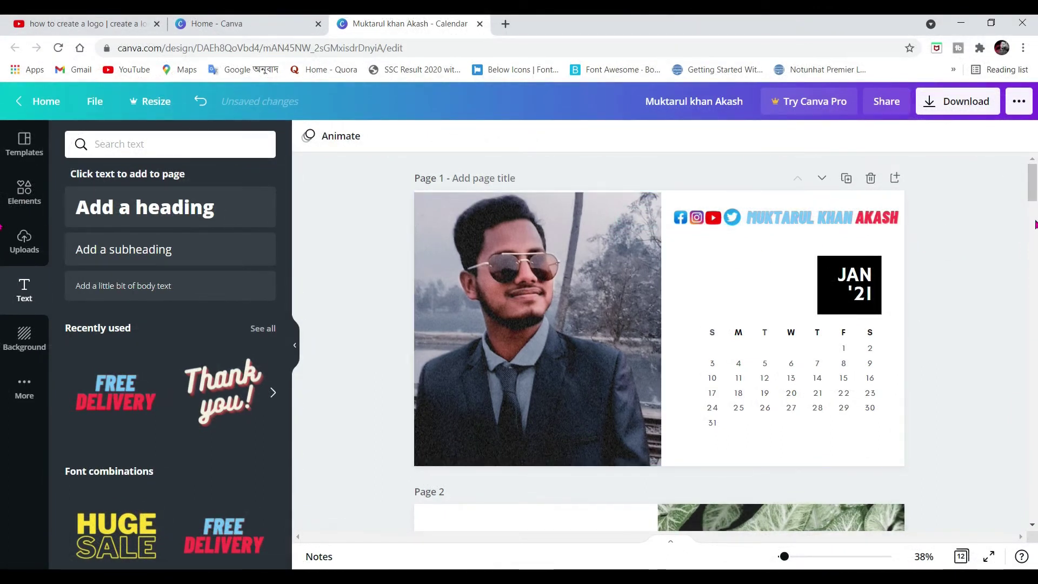
scroll(1013, 287, "down", 8)
scroll(1013, 284, "up", 3)
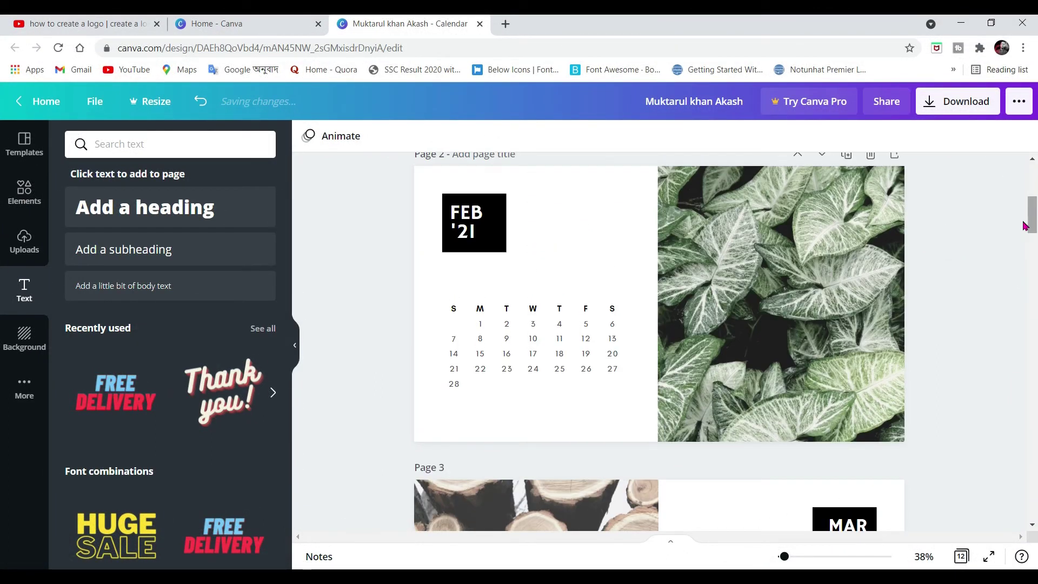
scroll(648, 407, "down", 20)
scroll(705, 400, "up", 16)
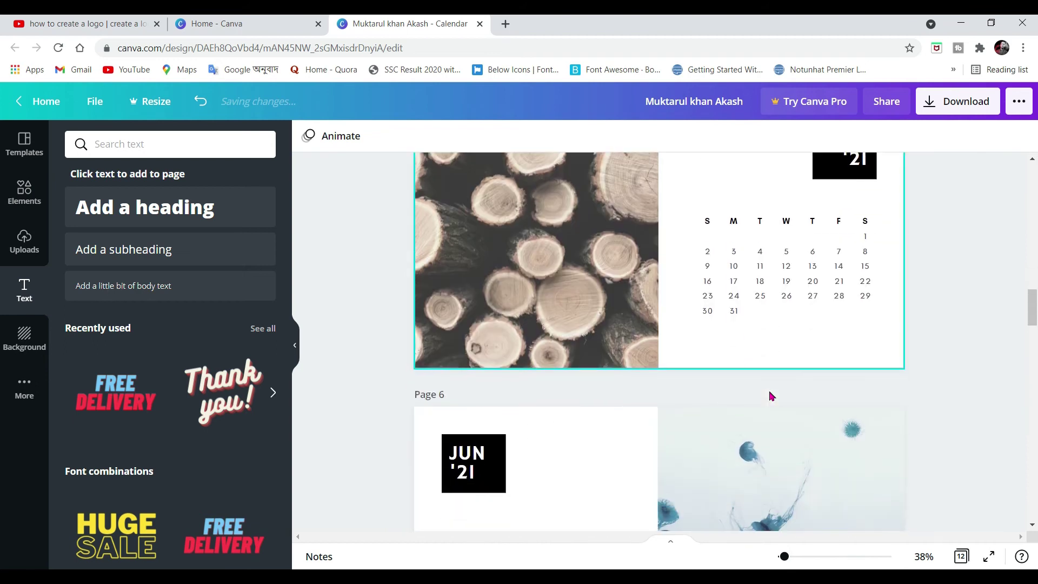
scroll(770, 396, "down", 3)
scroll(514, 299, "up", 16)
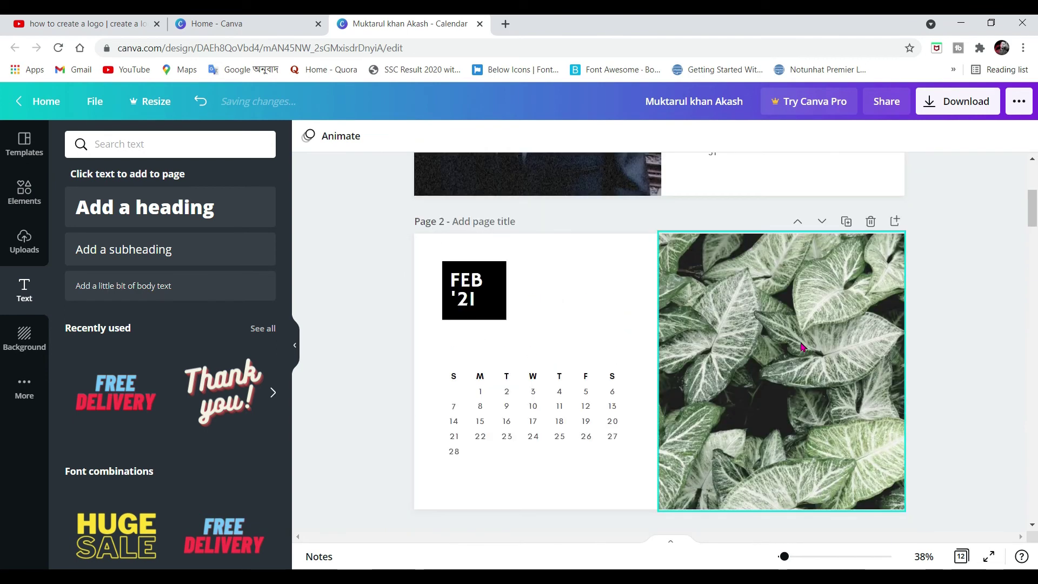
scroll(802, 346, "up", 4)
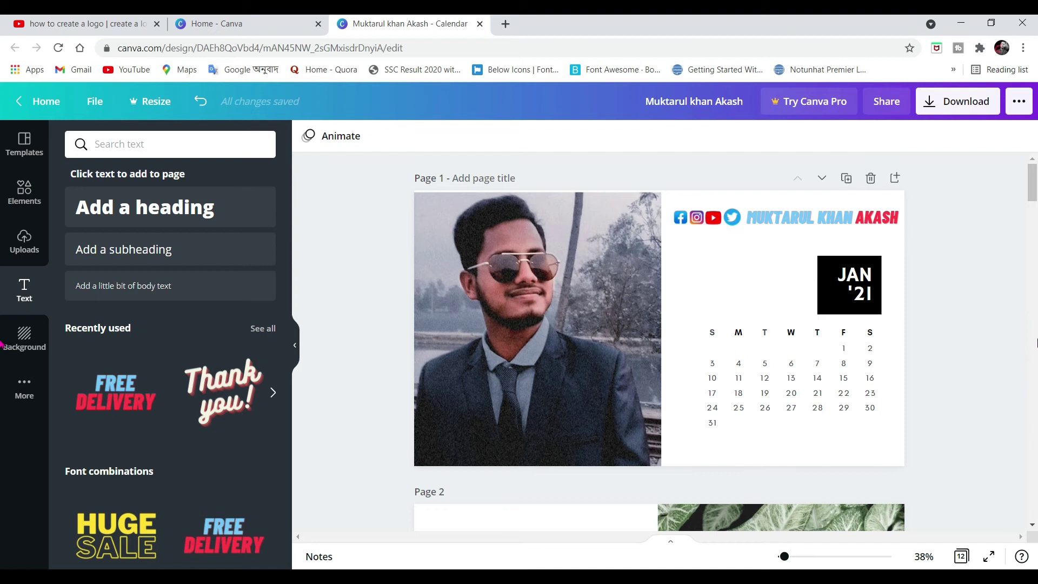
scroll(1031, 337, "down", 20)
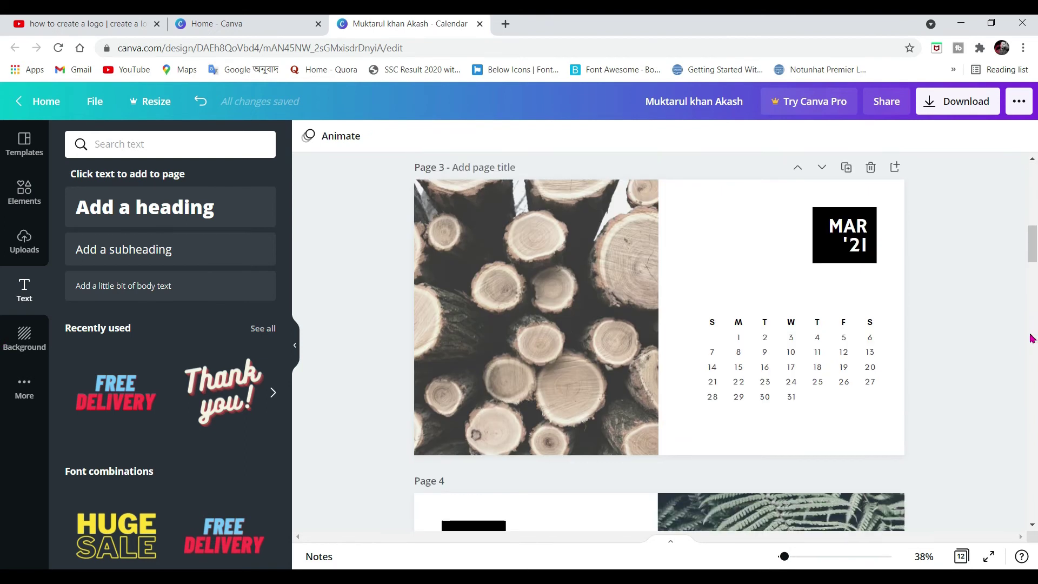
scroll(1031, 338, "up", 20)
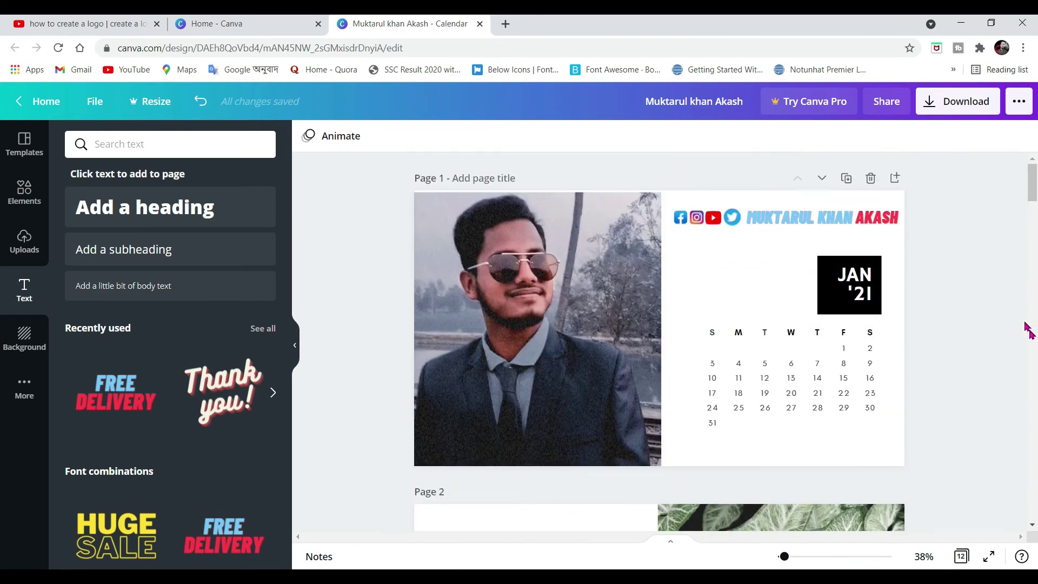
left_click(957, 93)
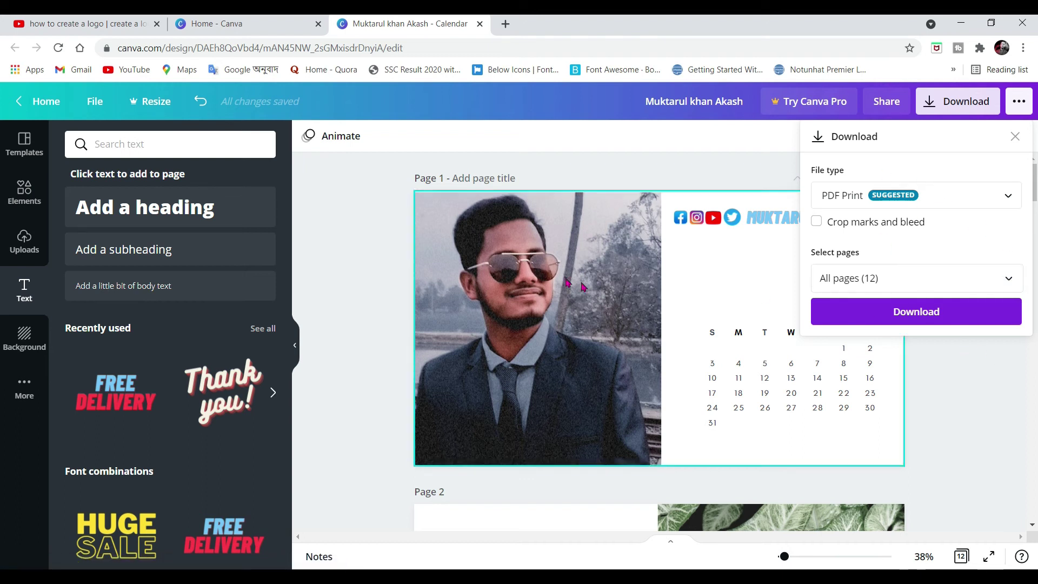
Download all 12 calendar pages as a PDF Print file
scroll(529, 320, "down", 3)
scroll(529, 320, "down", 8)
scroll(554, 234, "up", 7)
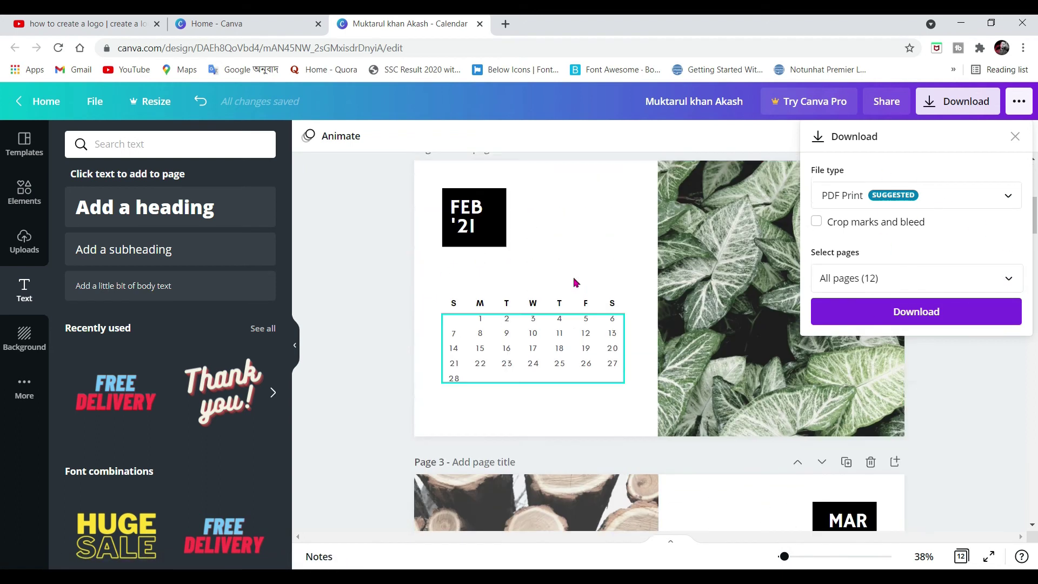
scroll(554, 235, "up", 1)
scroll(556, 238, "down", 15)
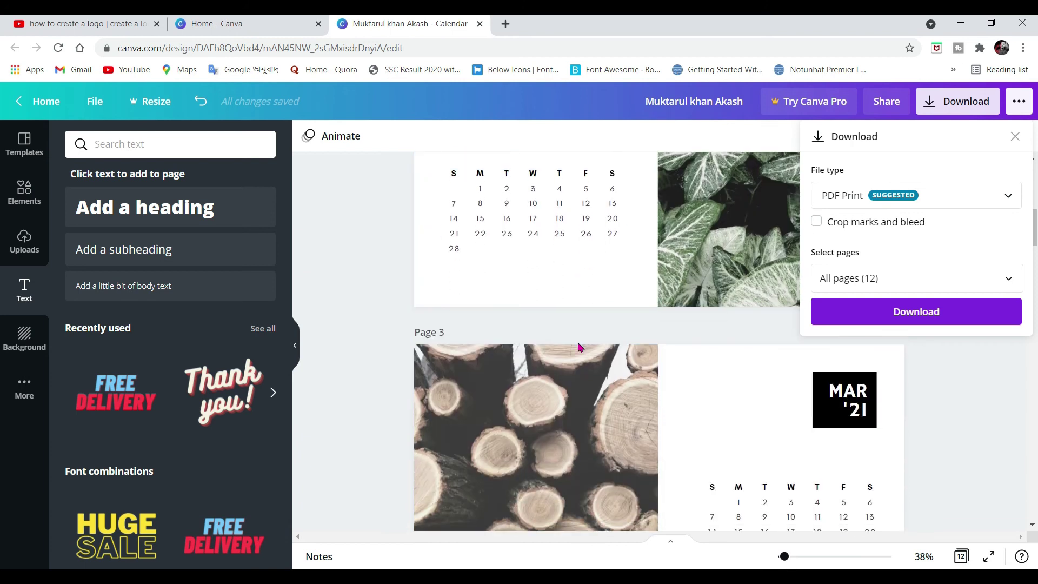
scroll(647, 340, "up", 20)
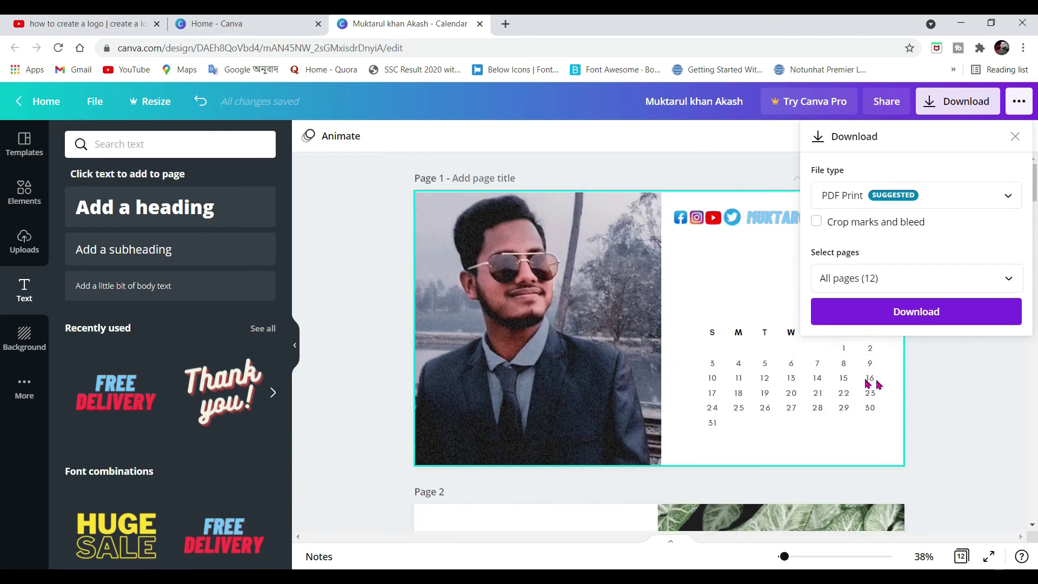
left_click(961, 314)
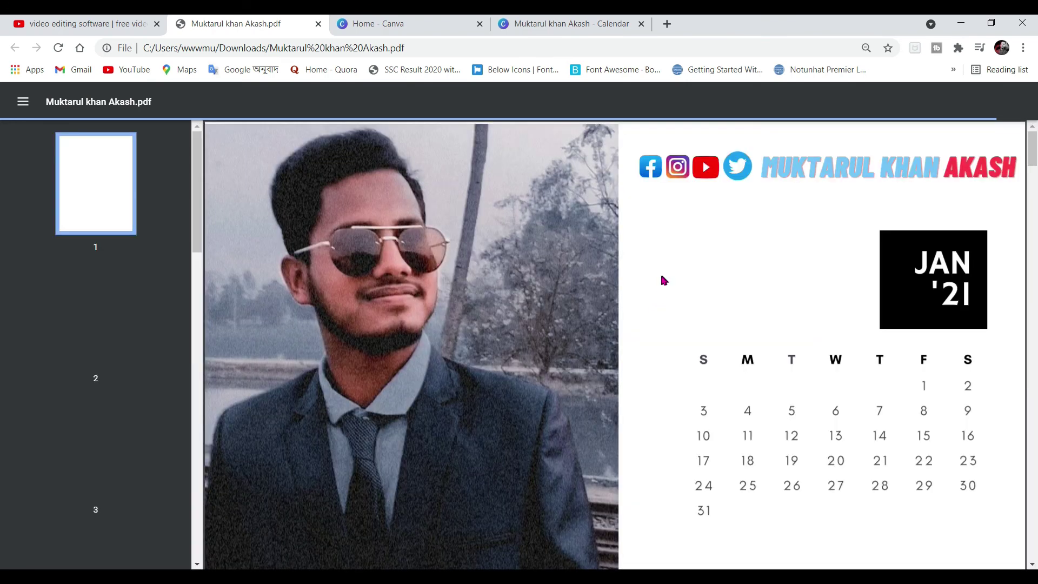
Scroll through the downloaded calendar PDF from the January page toward December
mouse_move(1033, 144)
left_mouse_down()
mouse_move(1033, 186)
mouse_move(1033, 152)
left_mouse_up()
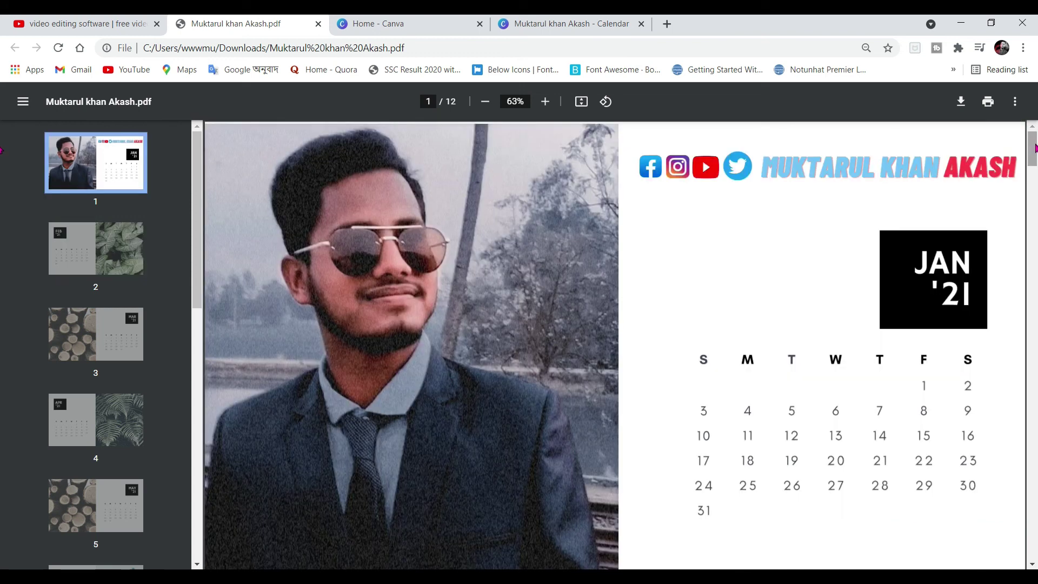
scroll(1034, 154, "down", 12)
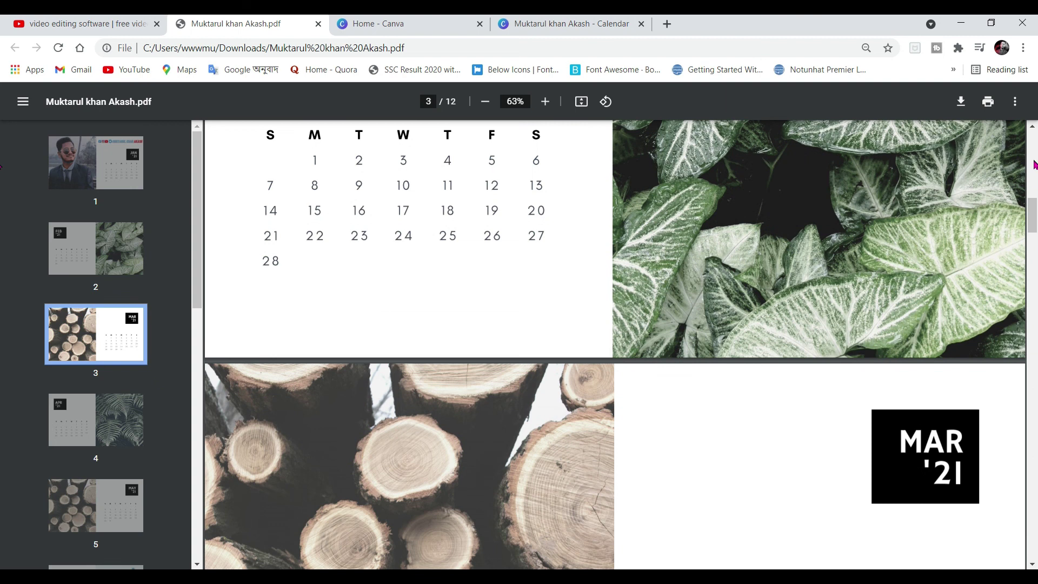
scroll(1033, 163, "down", 18)
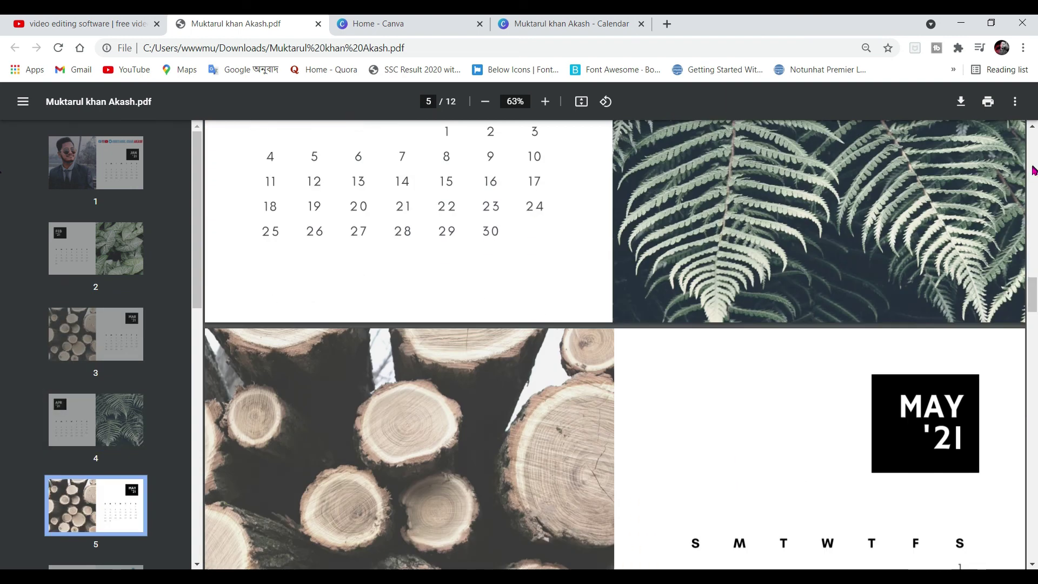
scroll(1034, 171, "down", 3)
scroll(1033, 429, "down", 20)
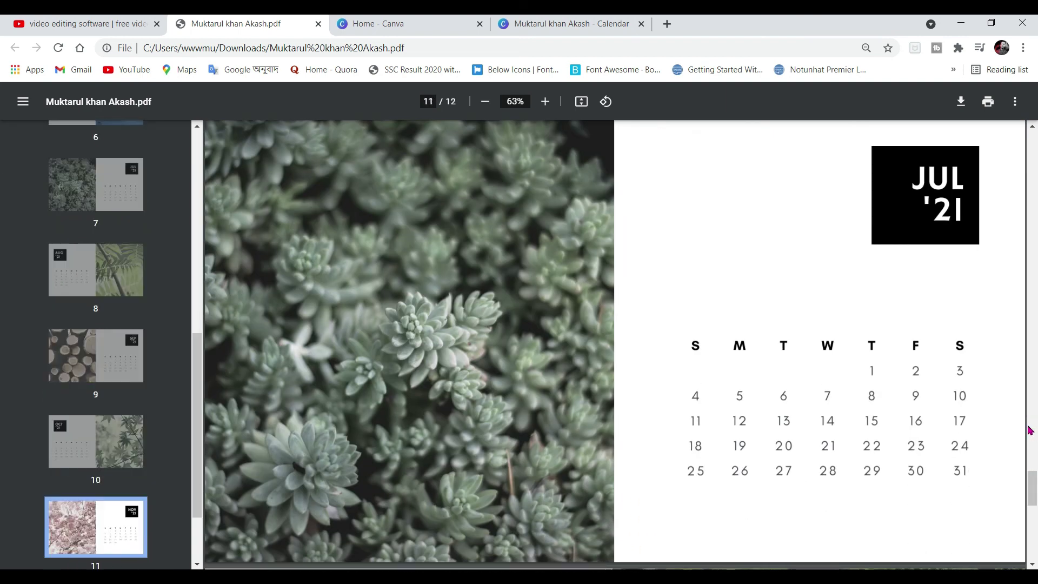